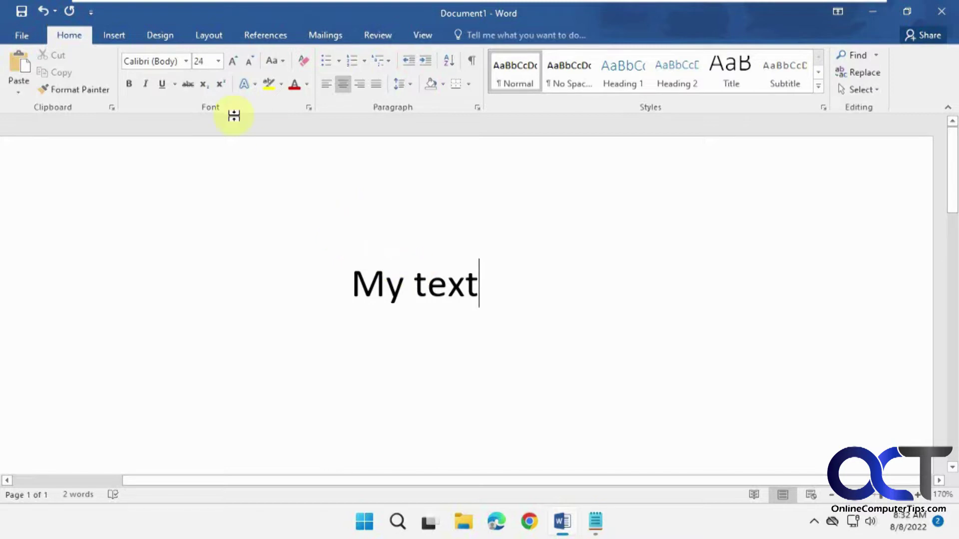
Step: Select My text and set it in the Algerian font
{"action": "left_click", "coordinate": [186, 61]}
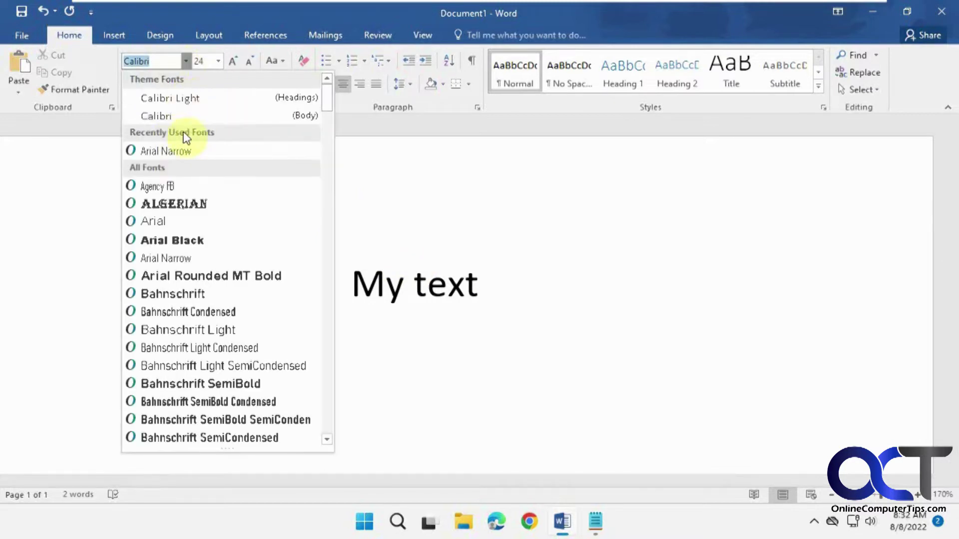
{"action": "left_click", "coordinate": [478, 287]}
{"action": "left_click_drag", "start_coordinate": [479, 287], "coordinate": [356, 286]}
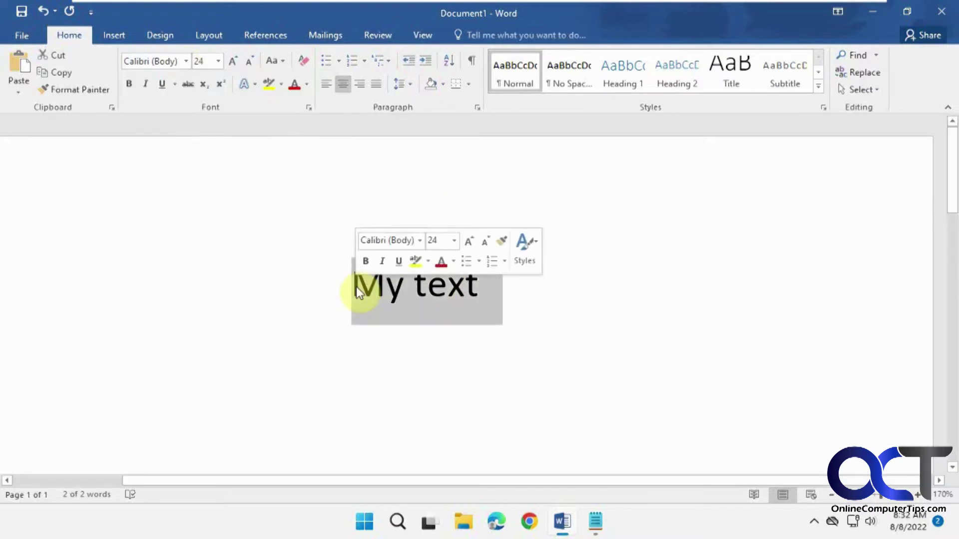
{"action": "left_click", "coordinate": [185, 61]}
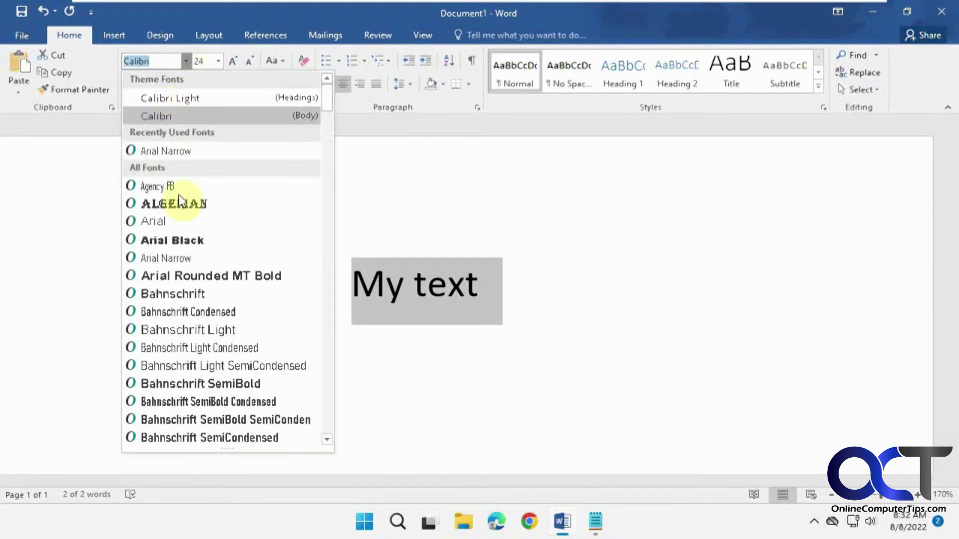
{"action": "left_click", "coordinate": [193, 207]}
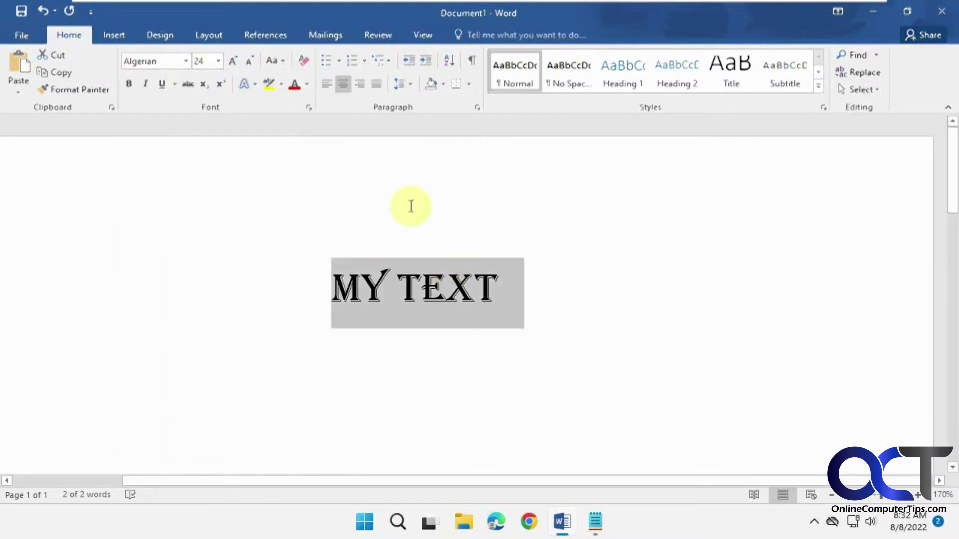
Step: Switch My text to Bahnschrift SemiBold Condensed and check the Recently Used Fonts list
{"action": "left_click", "coordinate": [442, 249]}
{"action": "left_click_drag", "start_coordinate": [414, 284], "coordinate": [338, 262]}
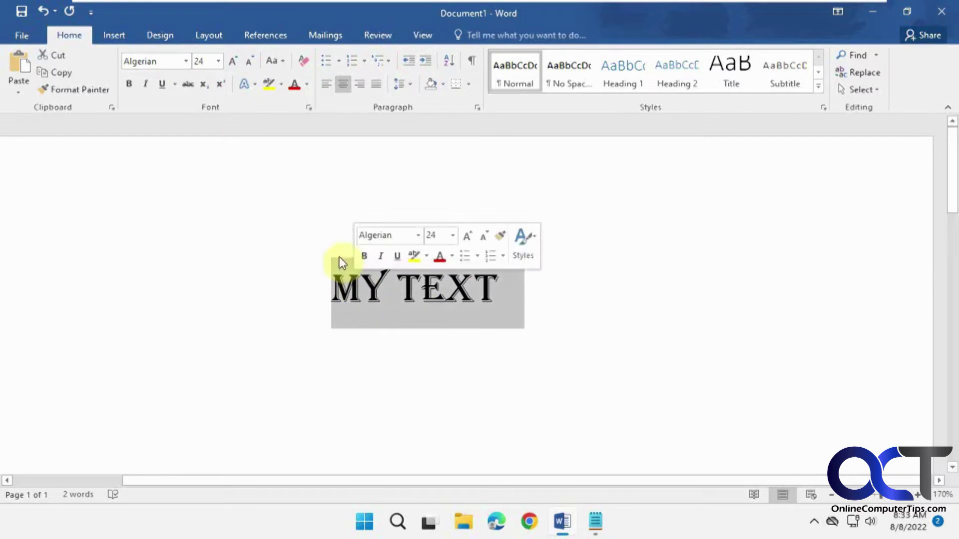
{"action": "left_click", "coordinate": [185, 61]}
{"action": "left_click", "coordinate": [166, 418]}
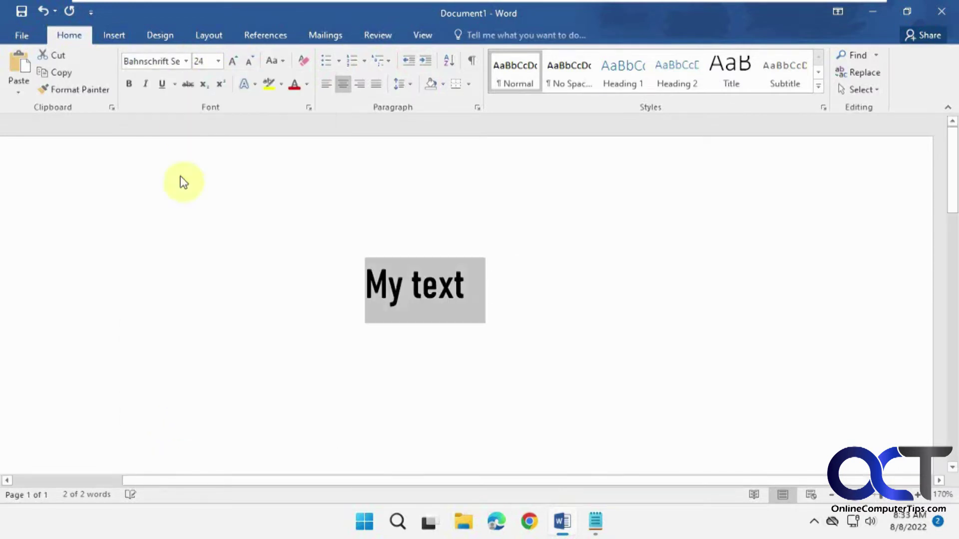
{"action": "left_click", "coordinate": [188, 61]}
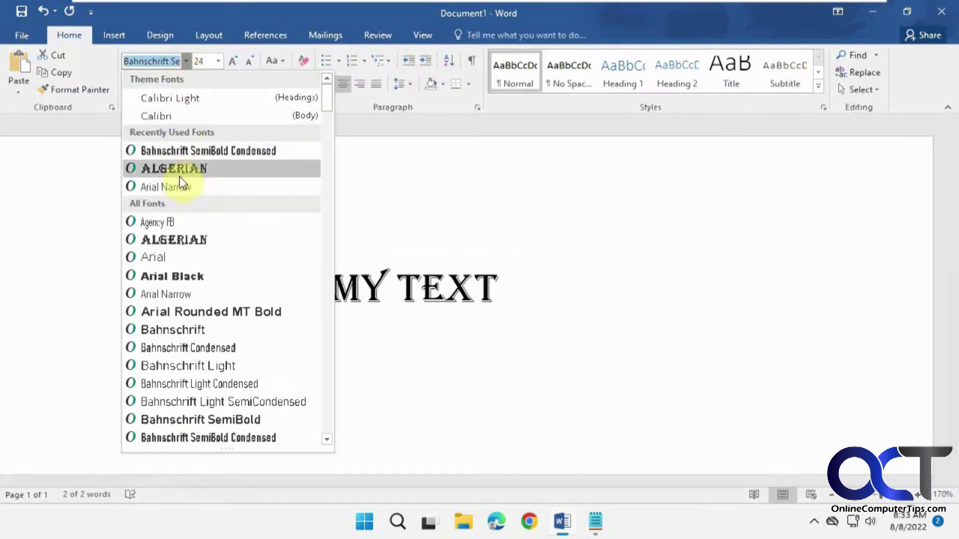
{"action": "left_click", "coordinate": [389, 199]}
Step: Close Word without saving and relaunch it with a new blank document
{"action": "left_click", "coordinate": [940, 11]}
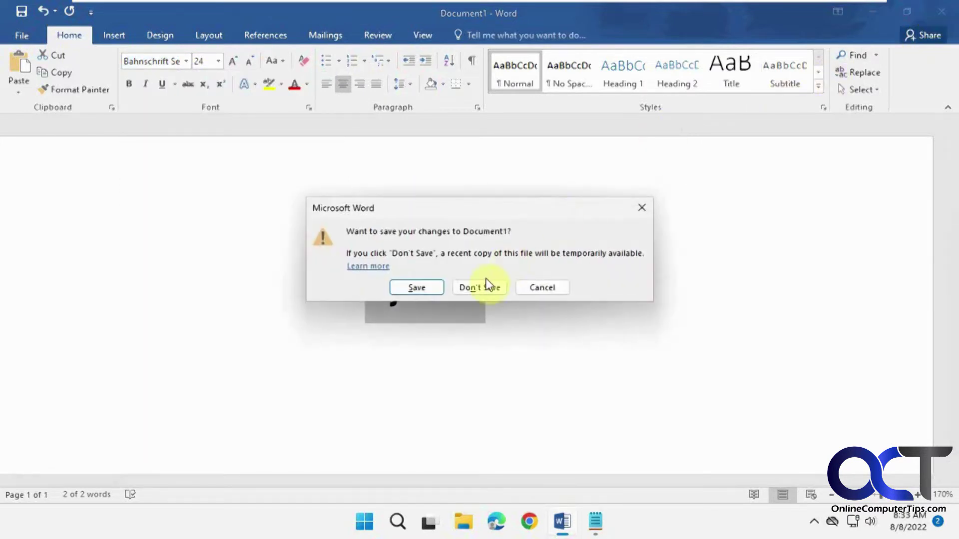
{"action": "left_click", "coordinate": [477, 286]}
{"action": "left_click", "coordinate": [566, 526]}
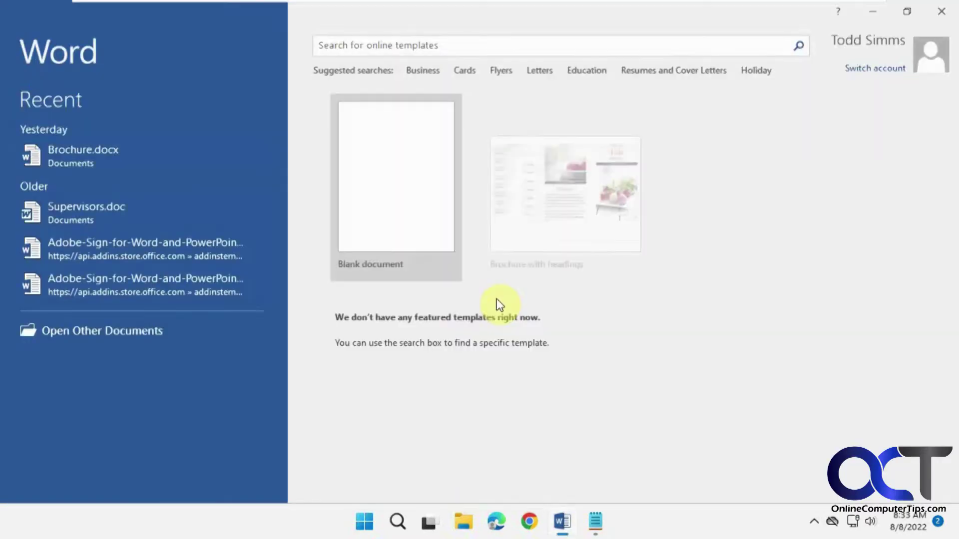
{"action": "left_click", "coordinate": [390, 180]}
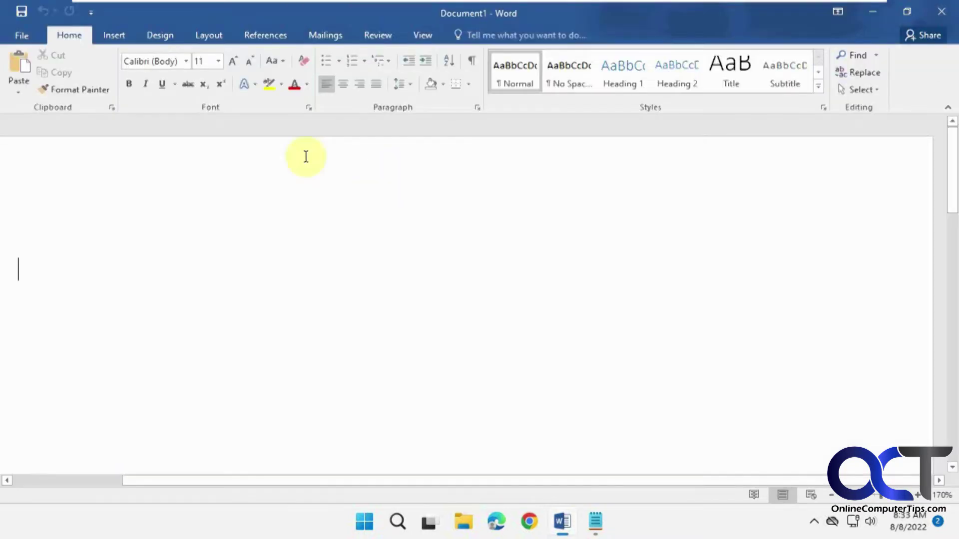
Step: Confirm the recently used fonts still appear in the font list, then close Word
{"action": "left_click", "coordinate": [185, 61]}
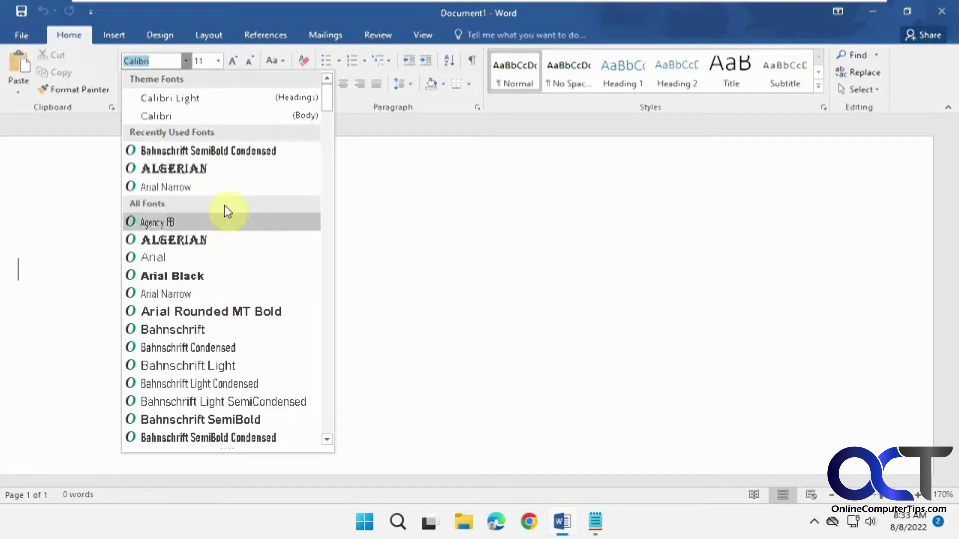
{"action": "left_click", "coordinate": [402, 200]}
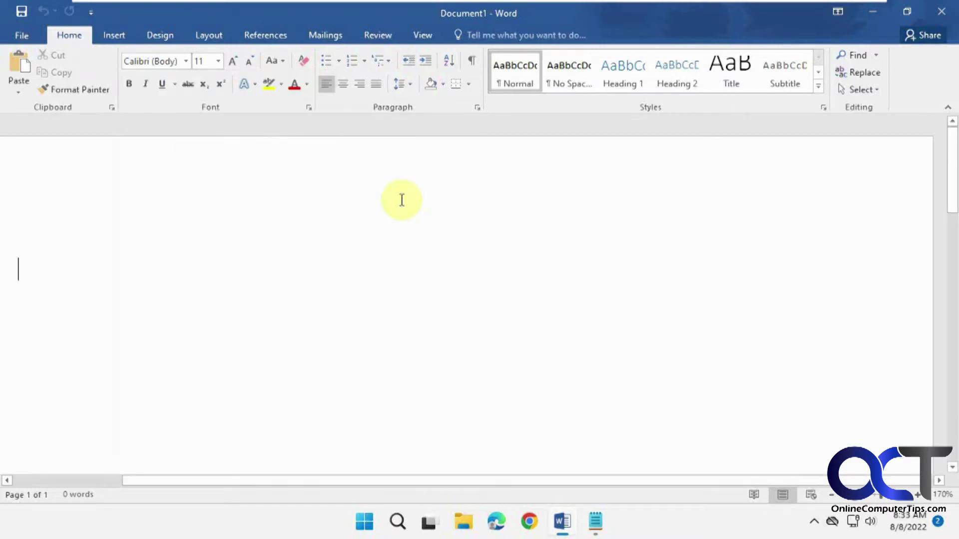
{"action": "left_click", "coordinate": [941, 11]}
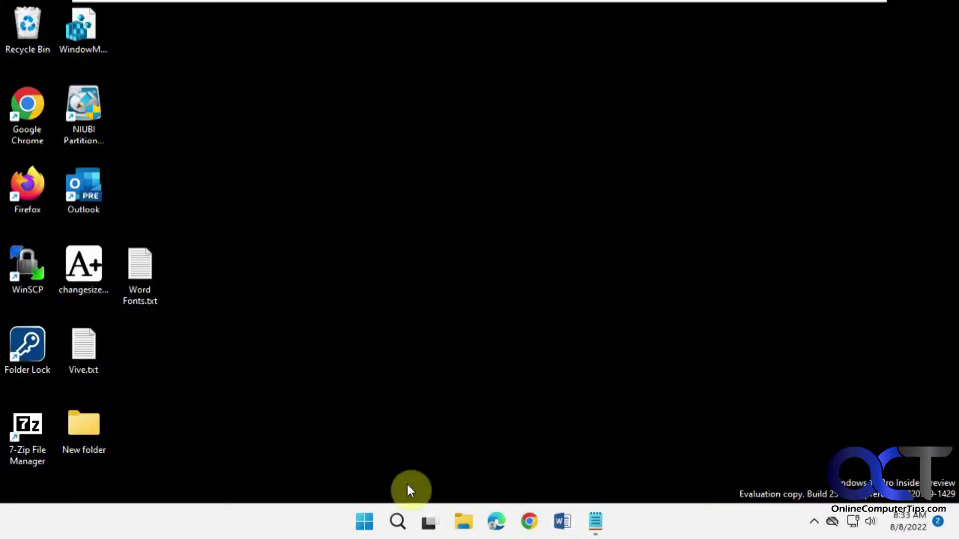
Step: Launch Registry Editor via a Start search for regedit, approve the UAC prompt, and enlarge its window
{"action": "left_click", "coordinate": [365, 523]}
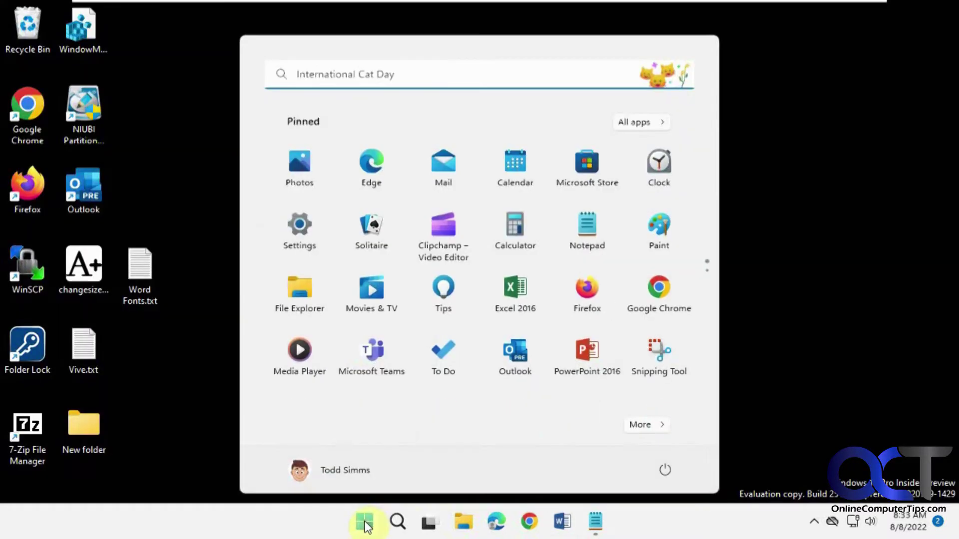
{"action": "left_click", "coordinate": [425, 74]}
{"action": "type", "text": "regedit"}
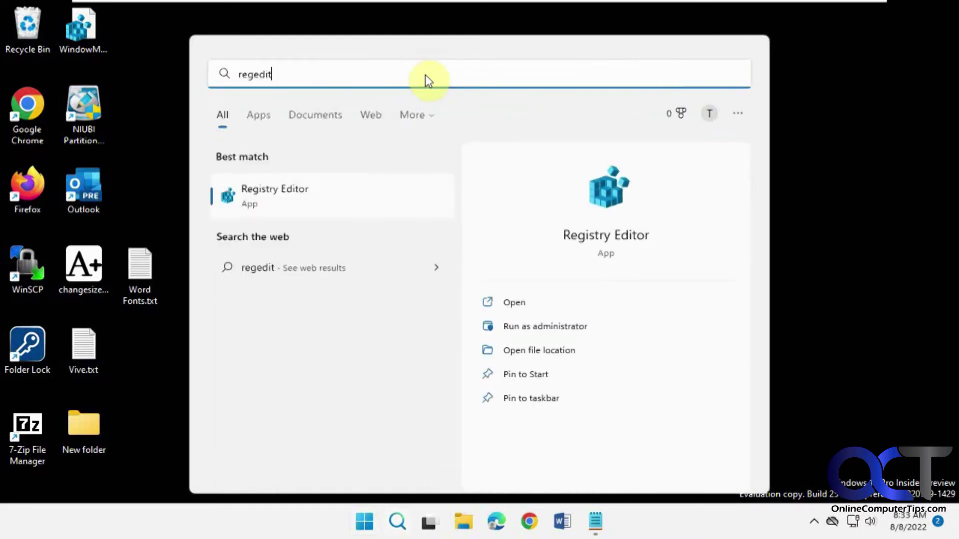
{"action": "left_click", "coordinate": [284, 196]}
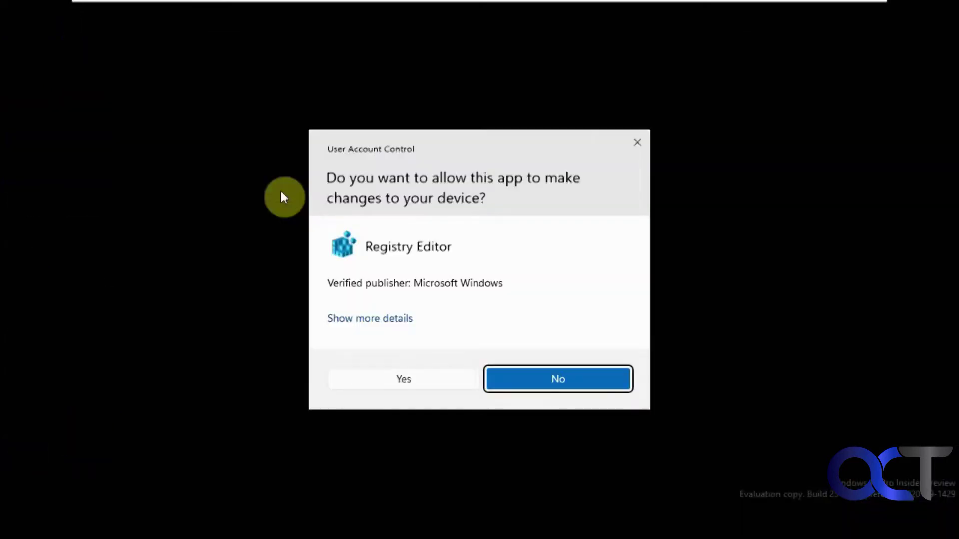
{"action": "left_click", "coordinate": [404, 379]}
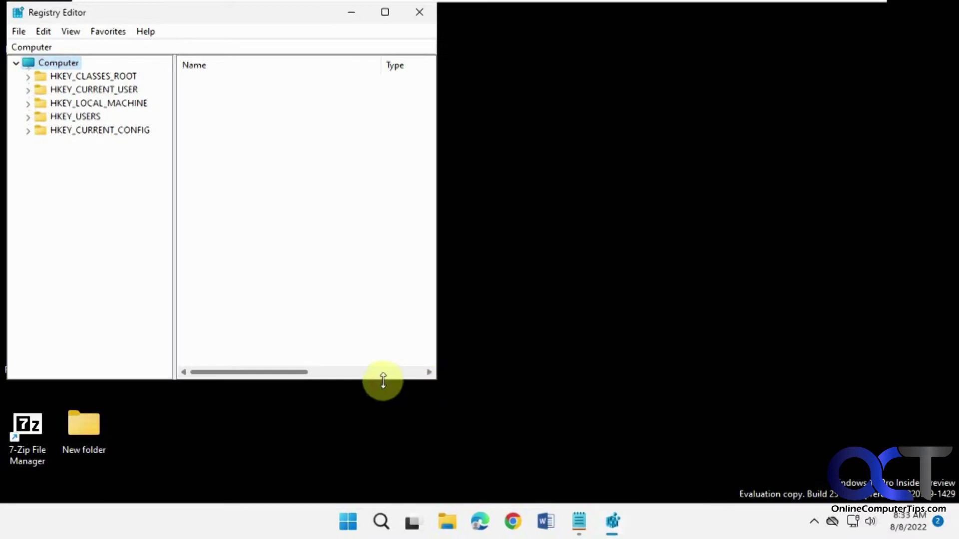
{"action": "left_click_drag", "start_coordinate": [375, 380], "coordinate": [370, 457]}
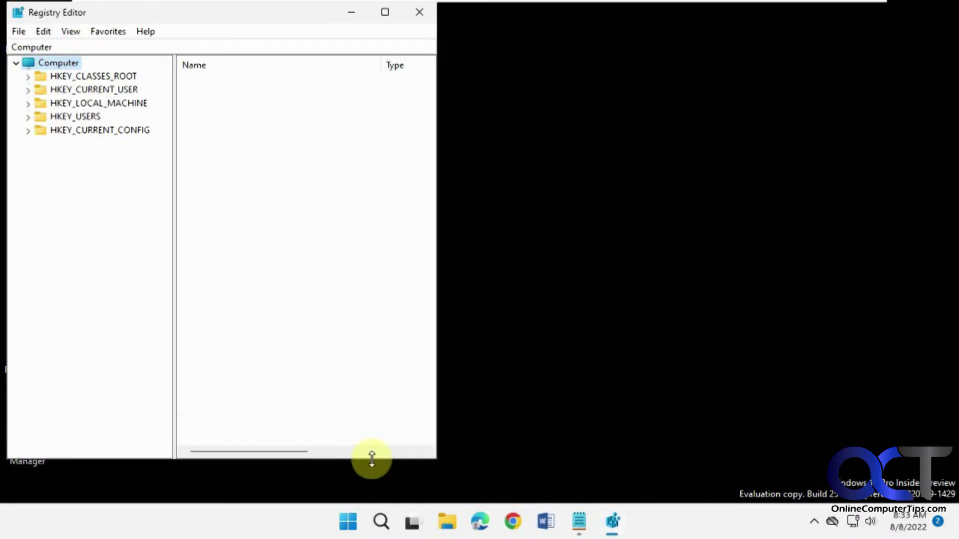
{"action": "left_click", "coordinate": [579, 522]}
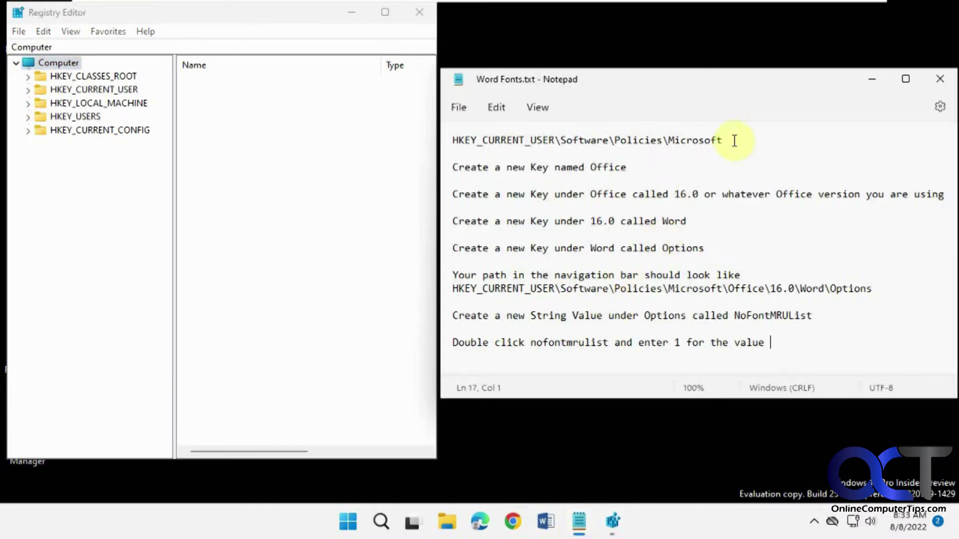
Step: Navigate Registry Editor to HKEY_CURRENT_USER\Software\Policies\Microsoft by pasting the path
{"action": "left_click_drag", "start_coordinate": [734, 140], "coordinate": [458, 134]}
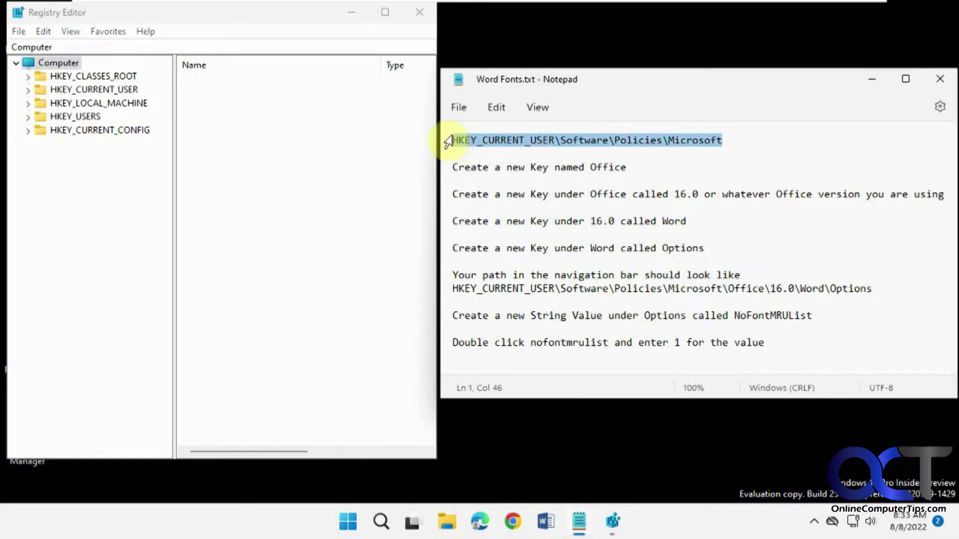
{"action": "left_click", "coordinate": [216, 47]}
{"action": "type", "text": "HKEY_CURRENT_USER\\Software\\Policies\\Microsoft"}
{"action": "key", "text": "Return"}
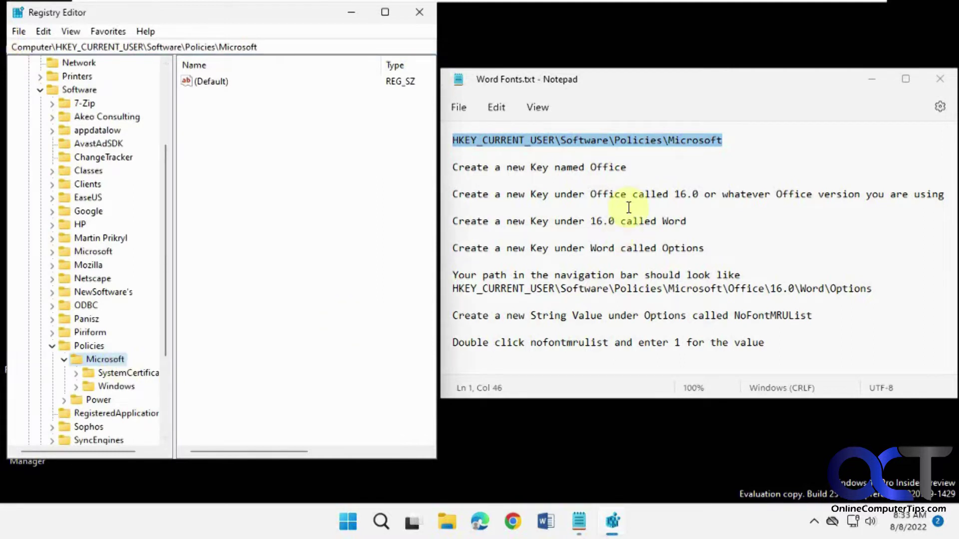
Step: Create a new key named Office under the Microsoft key
{"action": "double_click", "coordinate": [614, 167]}
{"action": "key", "text": "ctrl+c"}
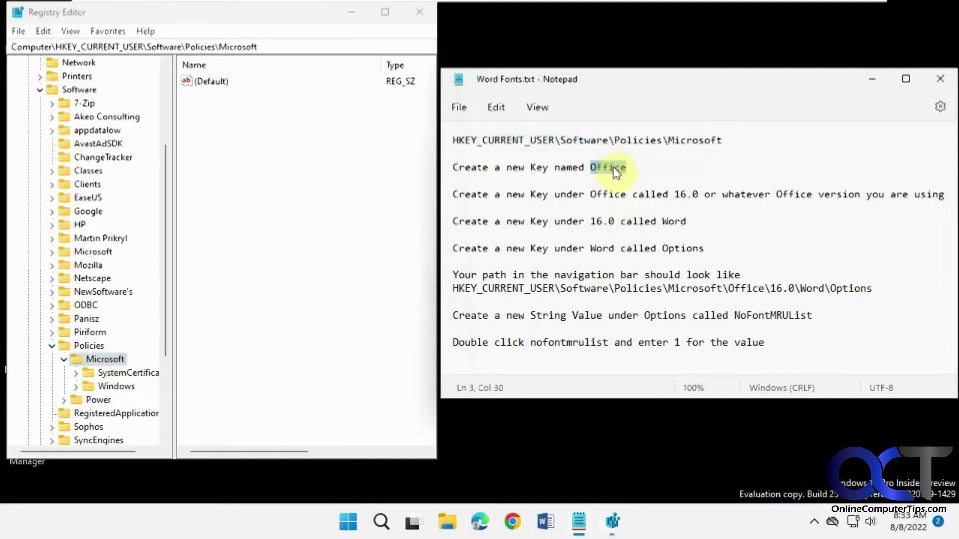
{"action": "right_click", "coordinate": [112, 362]}
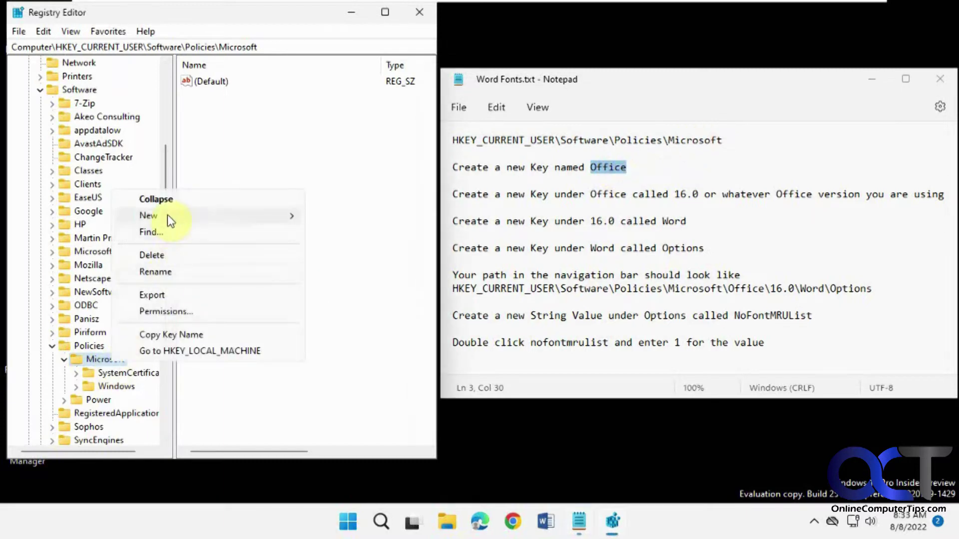
{"action": "mouse_move", "coordinate": [167, 215]}
{"action": "left_click", "coordinate": [329, 216]}
{"action": "key", "text": "ctrl+v"}
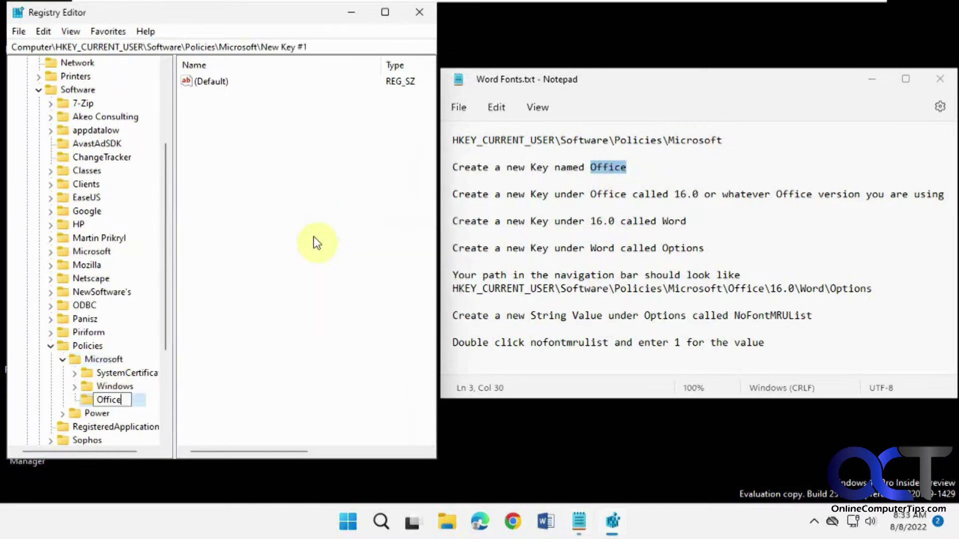
{"action": "key", "text": "Return"}
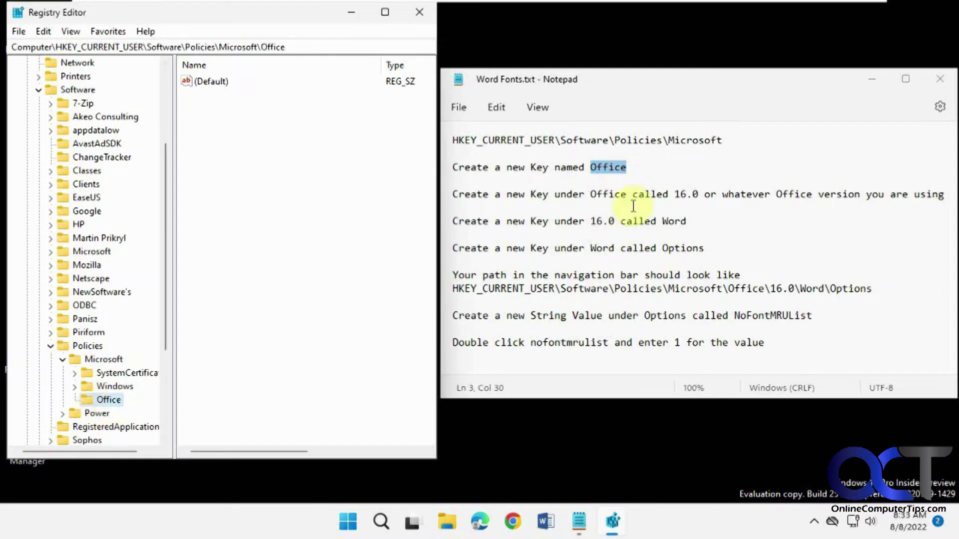
Step: Create a new key named 16.0 inside the Office key
{"action": "double_click", "coordinate": [685, 194]}
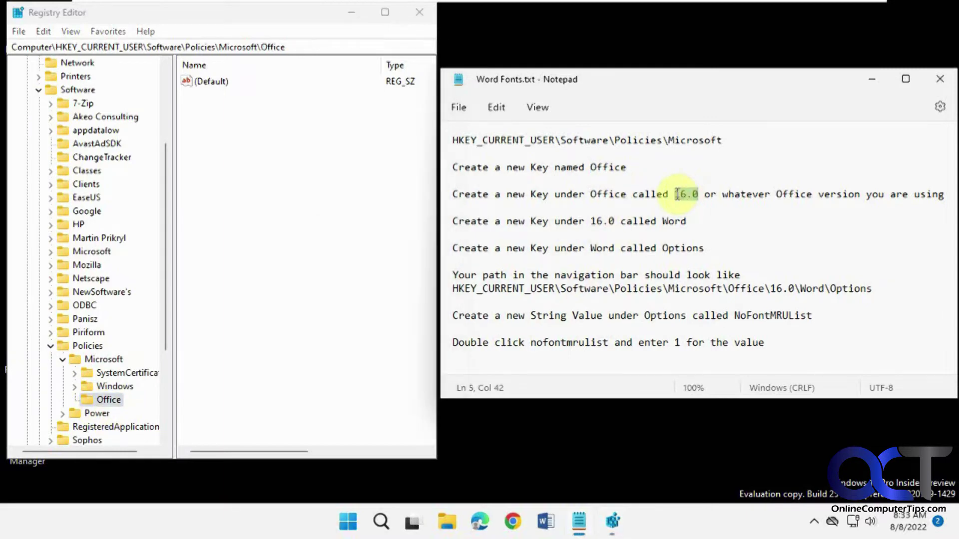
{"action": "right_click", "coordinate": [103, 400]}
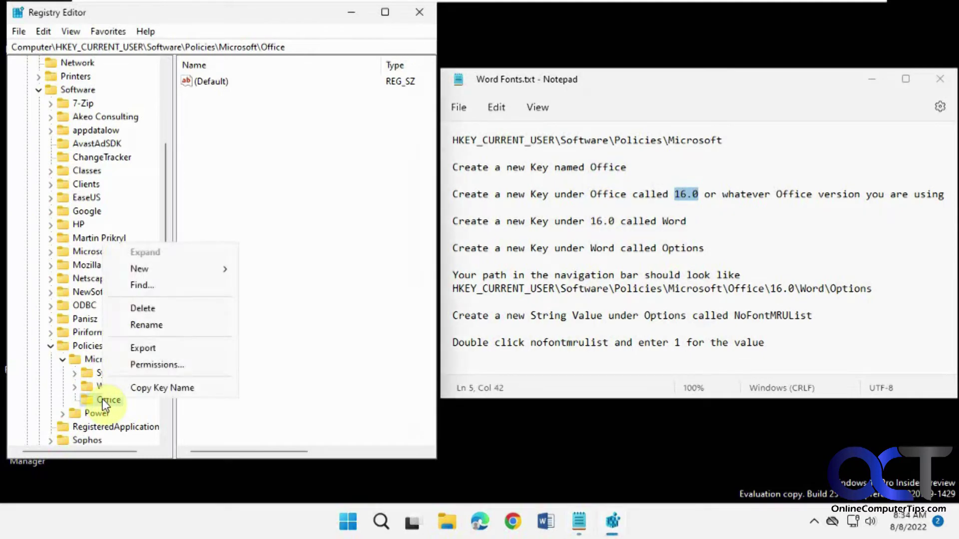
{"action": "mouse_move", "coordinate": [170, 269]}
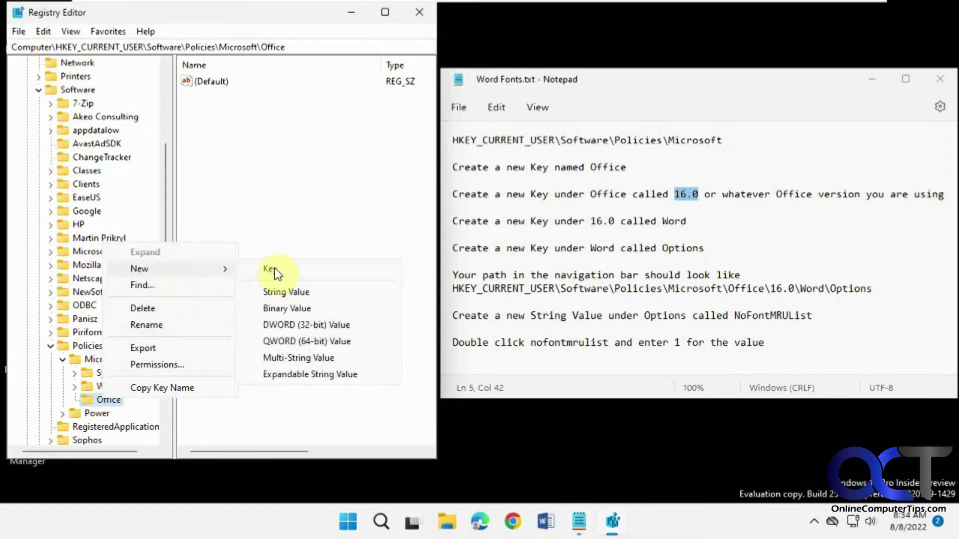
{"action": "left_click", "coordinate": [274, 273]}
{"action": "type", "text": "16.0"}
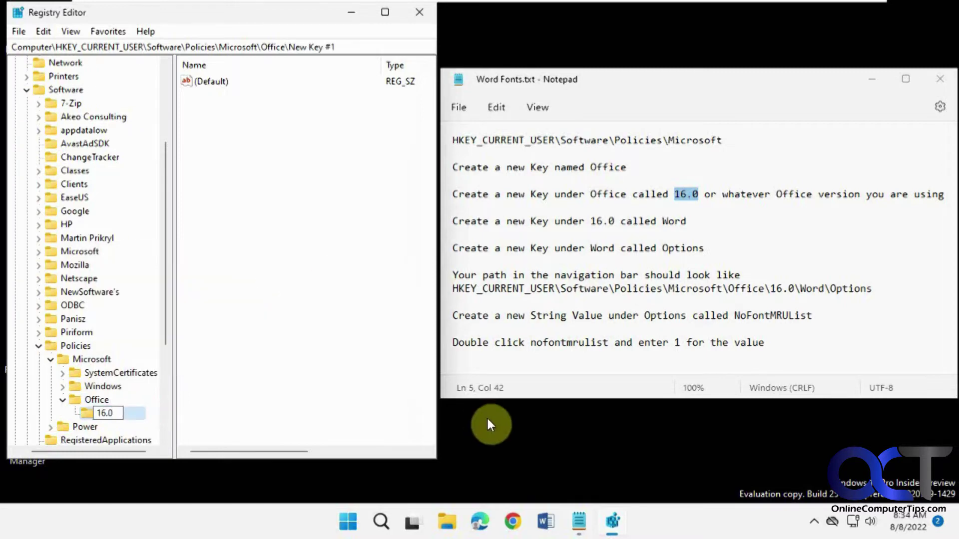
{"action": "left_click", "coordinate": [488, 420]}
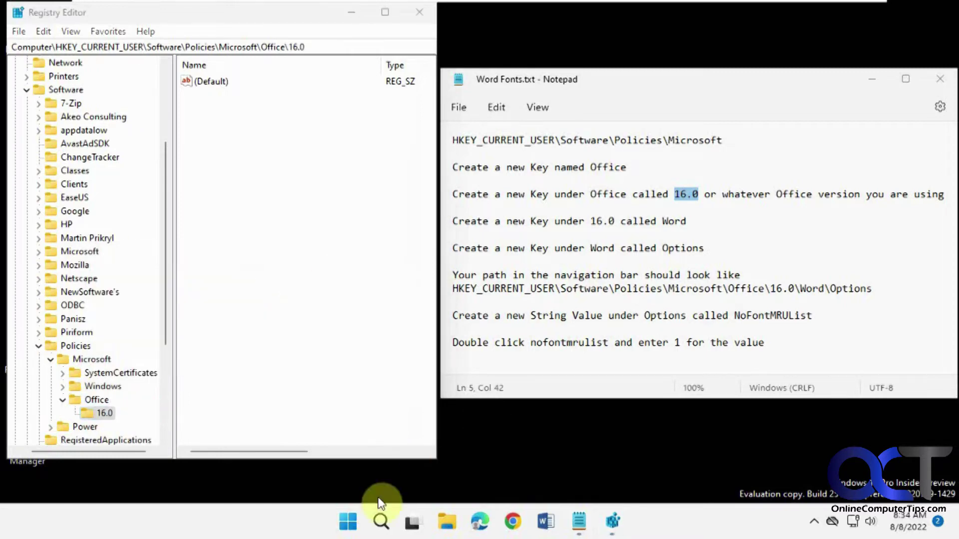
Step: Check in Control Panel's Programs and Features that Office Professional Plus 2016 is version 16.0.4266.1001
{"action": "left_click", "coordinate": [348, 523]}
{"action": "left_click", "coordinate": [443, 80]}
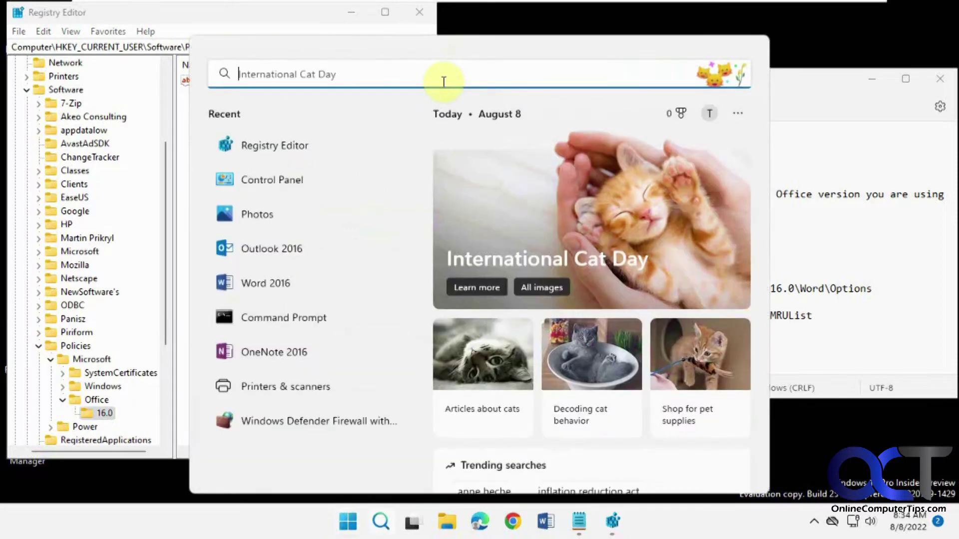
{"action": "type", "text": "control"}
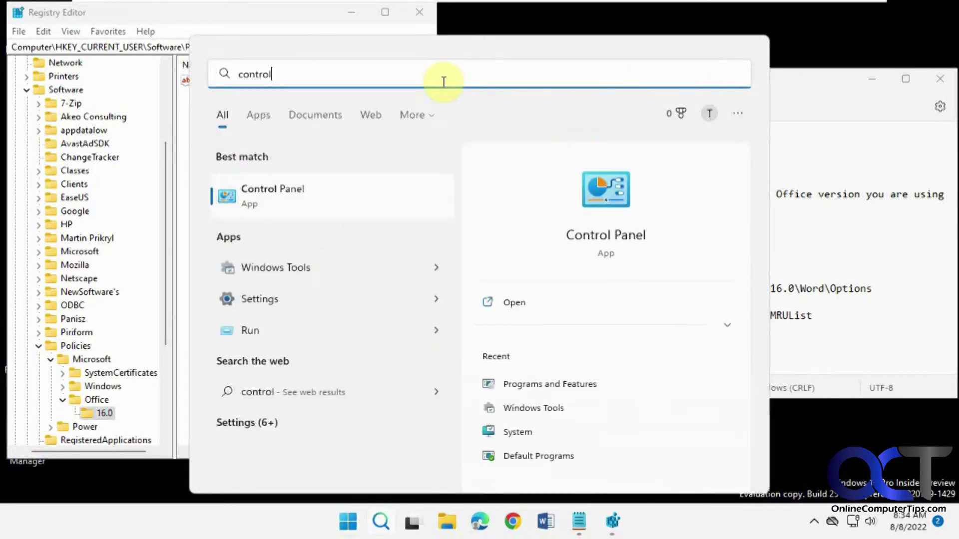
{"action": "left_click", "coordinate": [291, 199]}
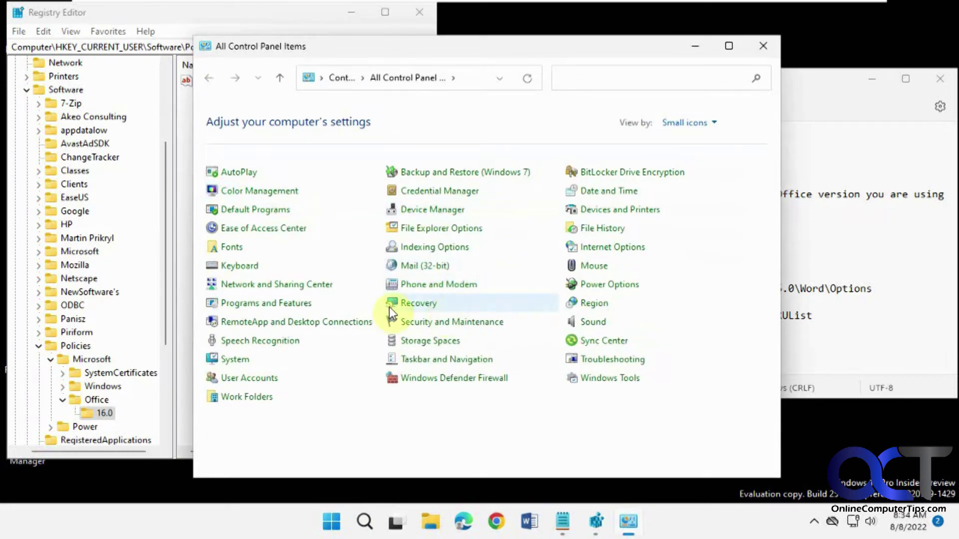
{"action": "left_click", "coordinate": [308, 310]}
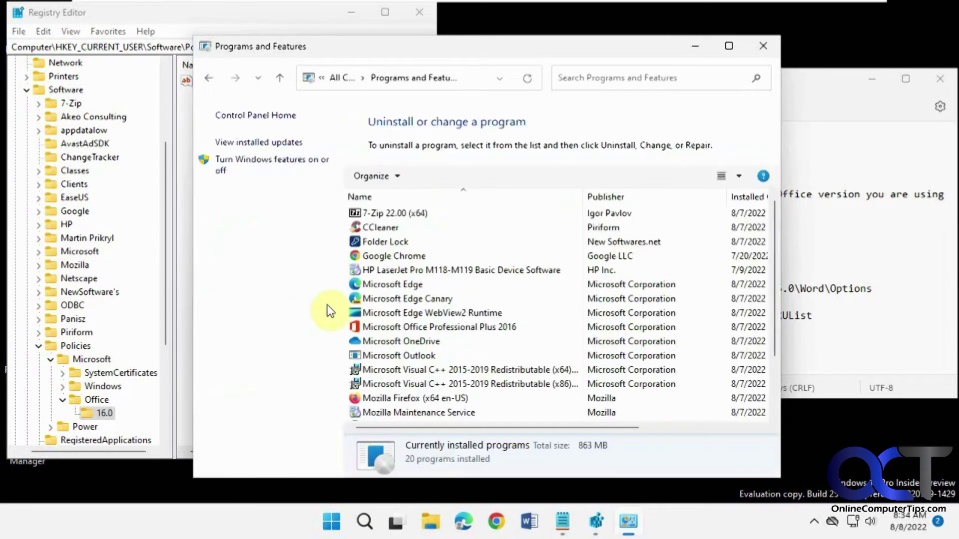
{"action": "left_click", "coordinate": [483, 327]}
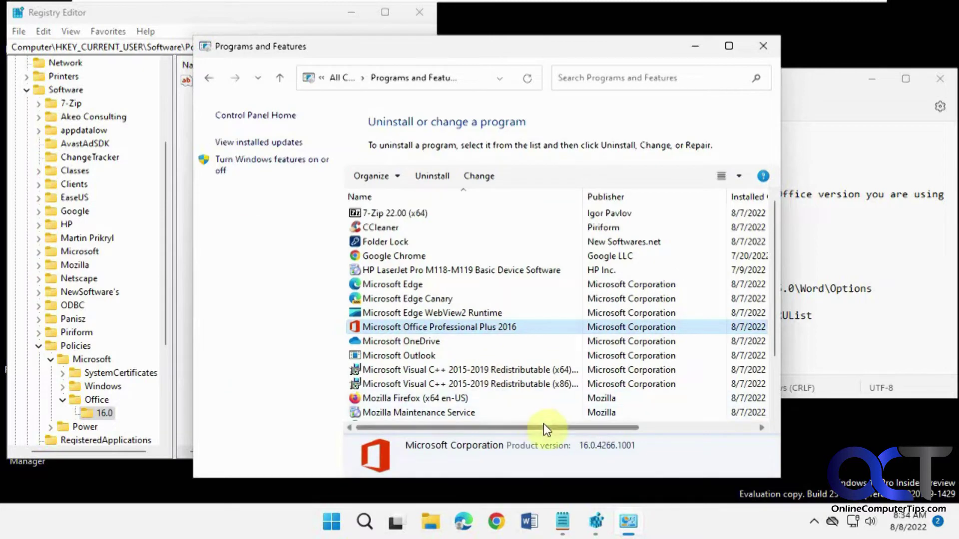
{"action": "left_click_drag", "start_coordinate": [552, 432], "coordinate": [670, 435]}
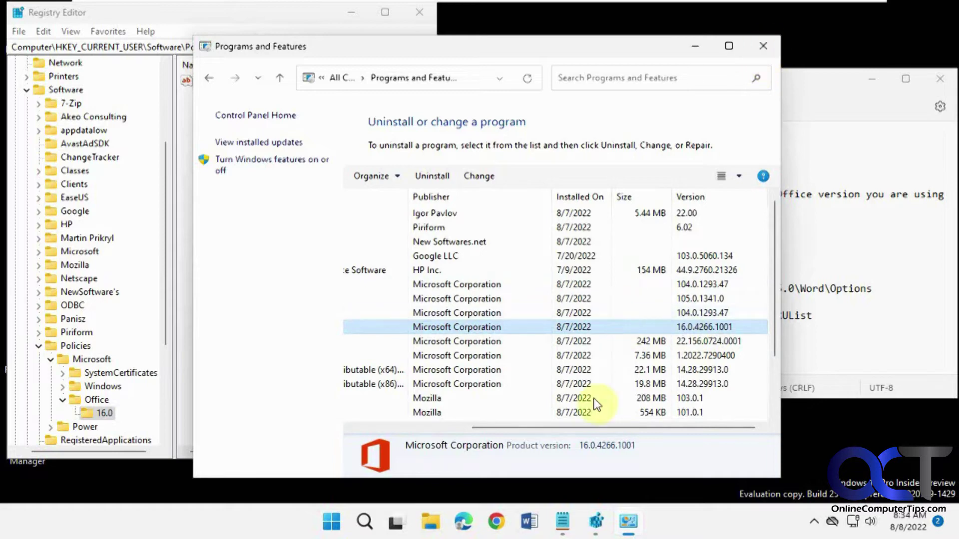
{"action": "left_click_drag", "start_coordinate": [589, 428], "coordinate": [643, 429]}
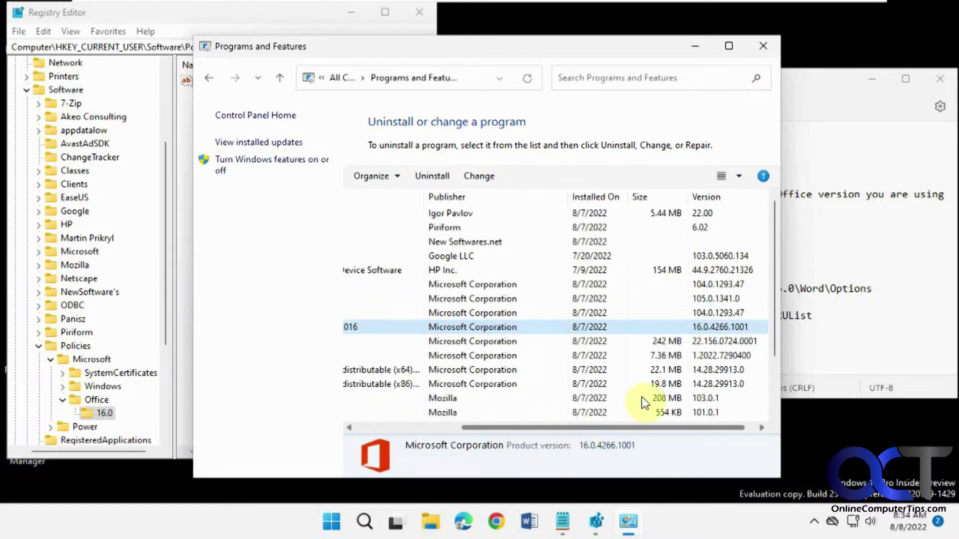
{"action": "left_click", "coordinate": [764, 46]}
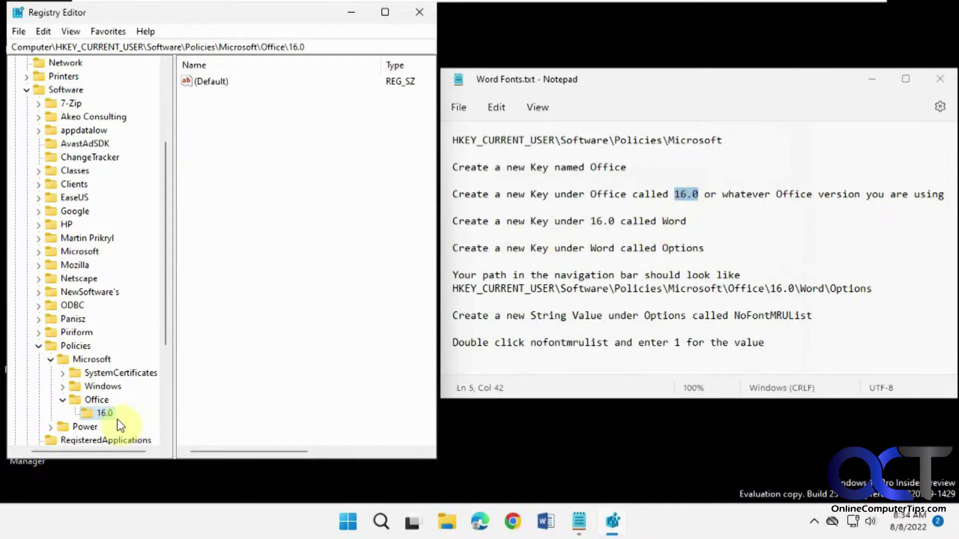
Step: Create a new key named Word under the 16.0 key
{"action": "double_click", "coordinate": [677, 222]}
{"action": "key", "text": "ctrl+c"}
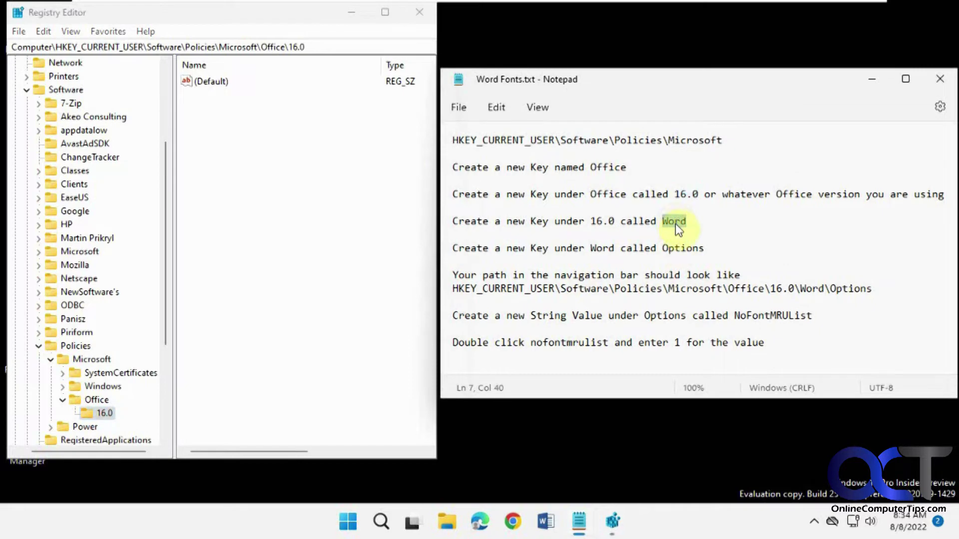
{"action": "right_click", "coordinate": [107, 412]}
{"action": "mouse_move", "coordinate": [175, 280]}
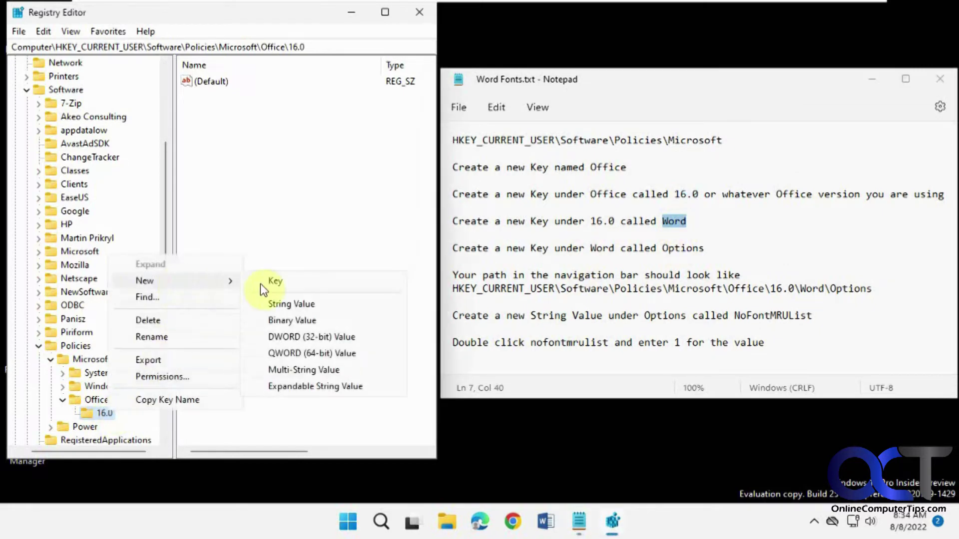
{"action": "left_click", "coordinate": [274, 282]}
{"action": "key", "text": "ctrl+v"}
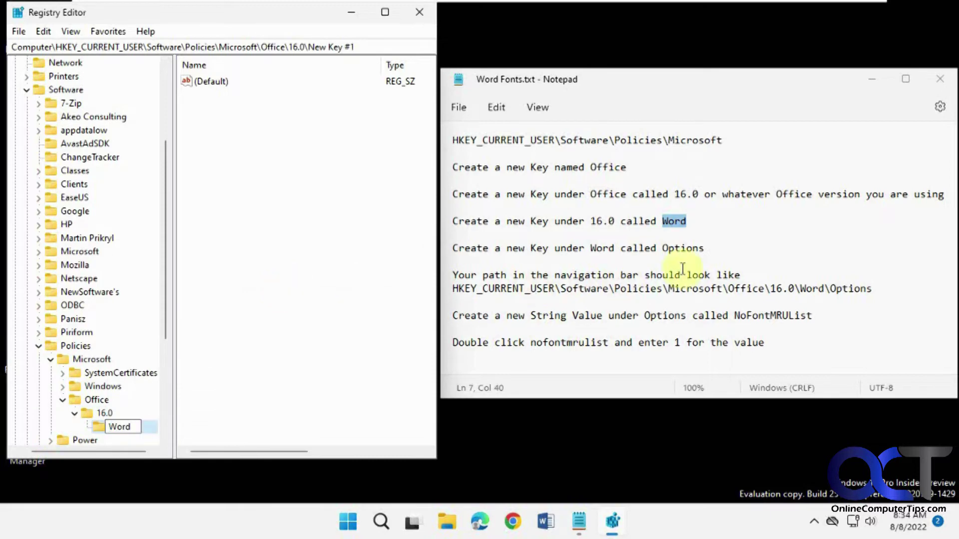
Step: Create a new key named Options inside the Word key
{"action": "double_click", "coordinate": [688, 251]}
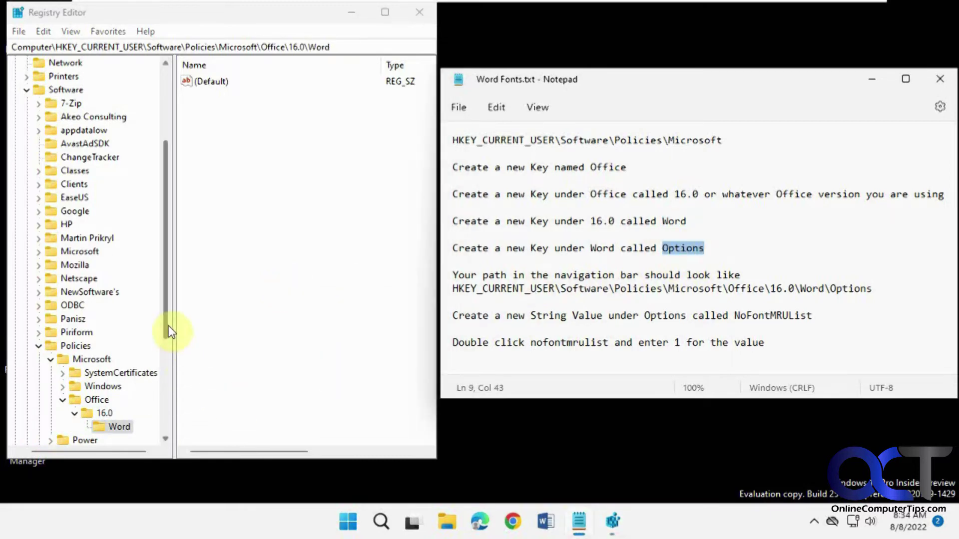
{"action": "left_click_drag", "start_coordinate": [166, 328], "coordinate": [163, 354]}
{"action": "right_click", "coordinate": [124, 376]}
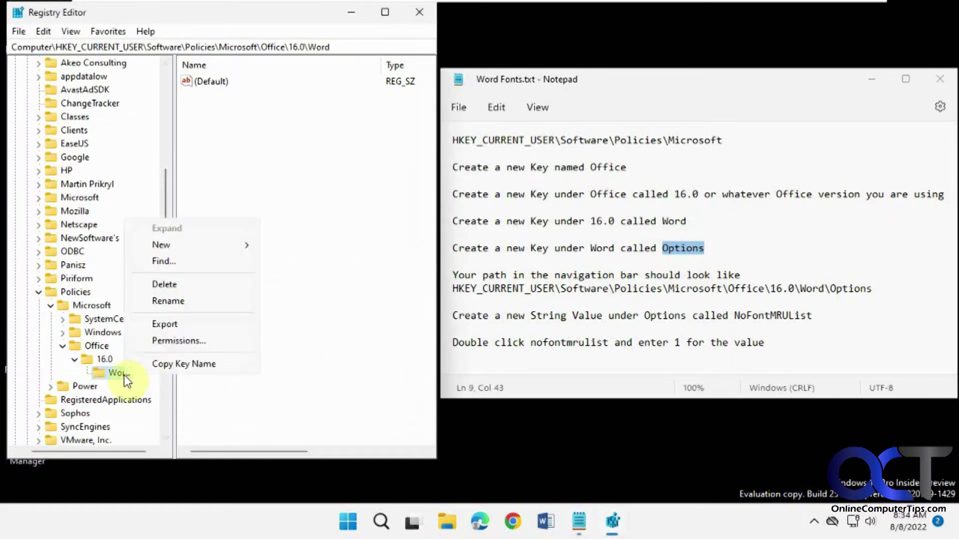
{"action": "mouse_move", "coordinate": [218, 253]}
{"action": "left_click", "coordinate": [292, 245]}
{"action": "type", "text": "Options"}
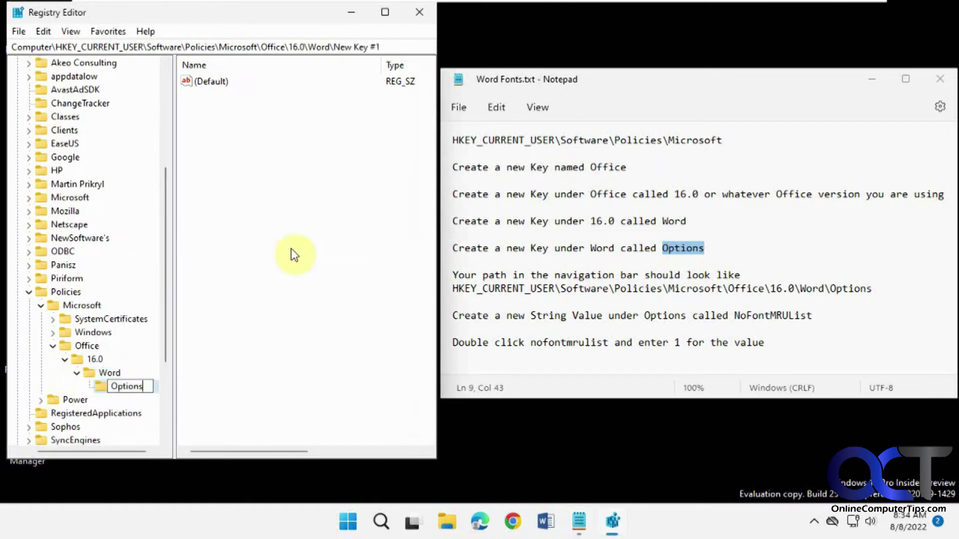
{"action": "key", "text": "Return"}
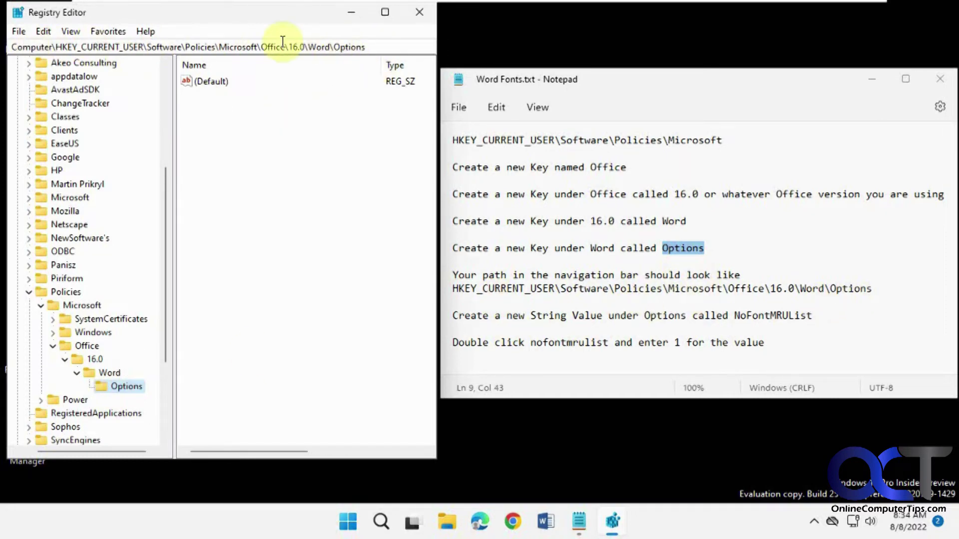
Step: Add a new string value named NoFontMRUList to the Options key
{"action": "left_click_drag", "start_coordinate": [734, 316], "coordinate": [779, 326]}
{"action": "key", "text": "ctrl+c"}
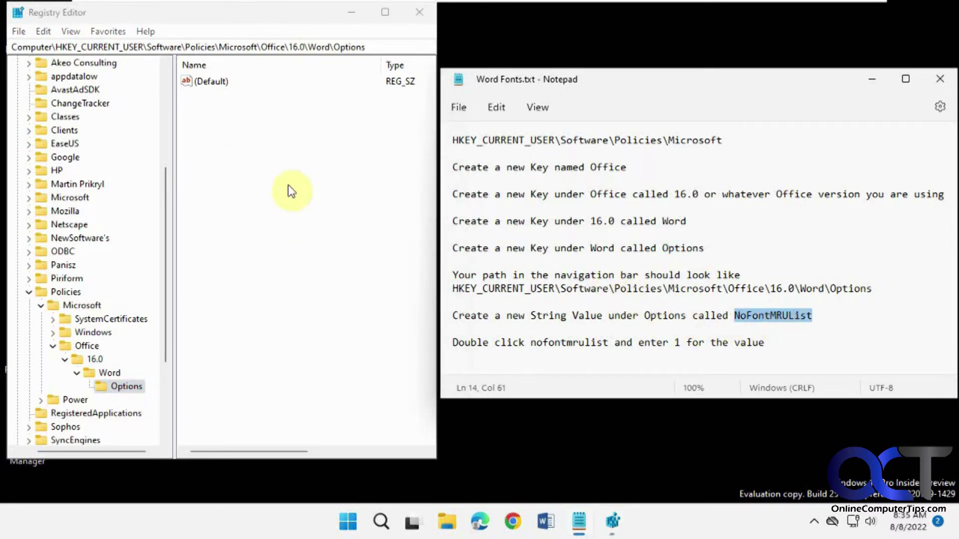
{"action": "left_click", "coordinate": [243, 163]}
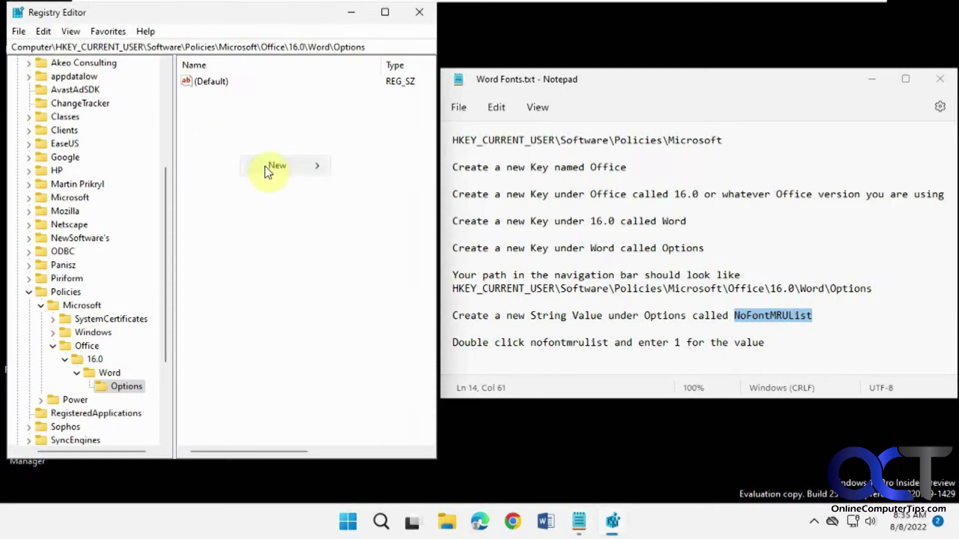
{"action": "mouse_move", "coordinate": [264, 165]}
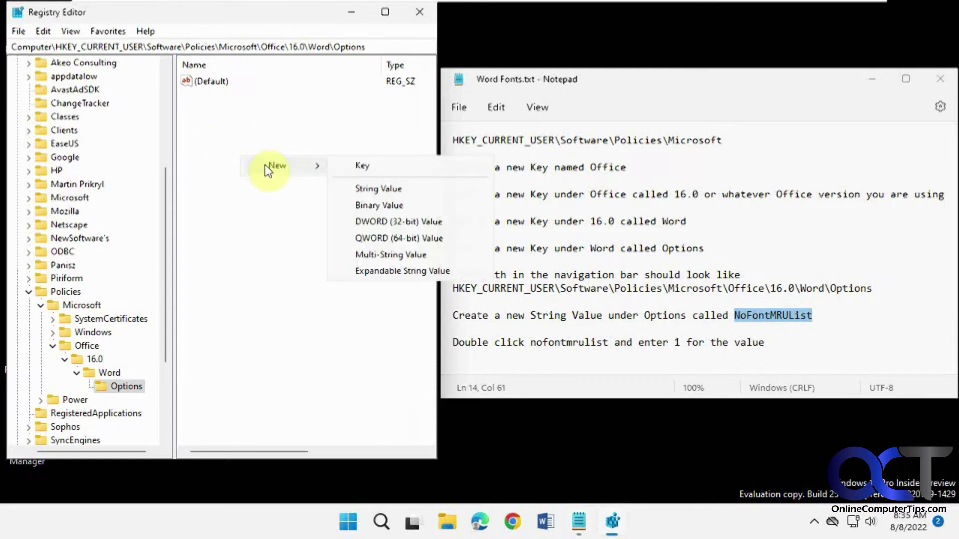
{"action": "left_click", "coordinate": [391, 190]}
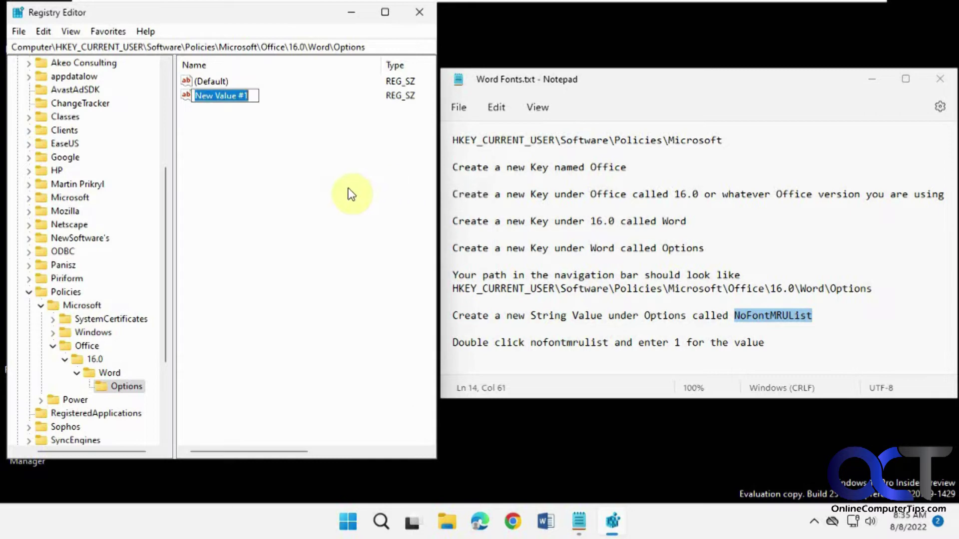
{"action": "key", "text": "ctrl+v"}
{"action": "key", "text": "Return"}
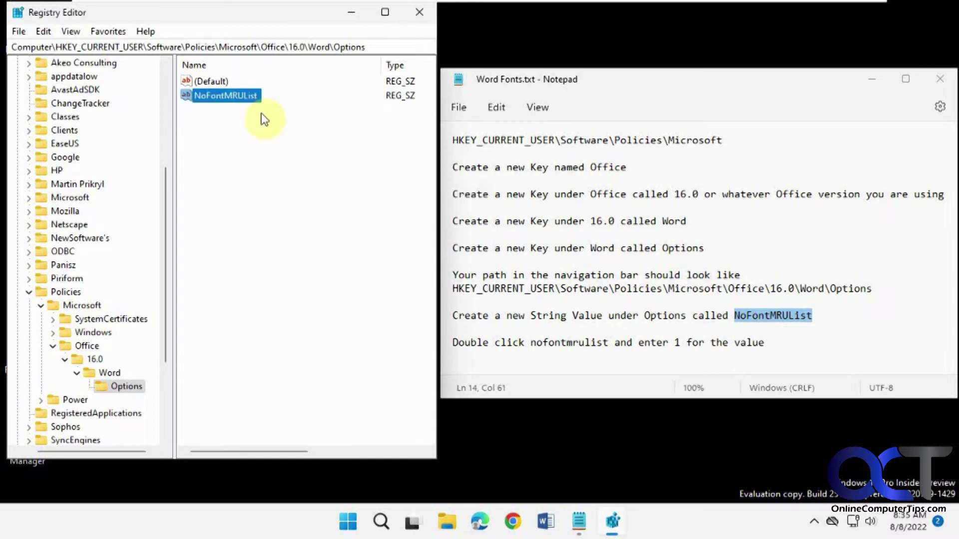
Step: Set the NoFontMRUList value data to 1
{"action": "double_click", "coordinate": [242, 96]}
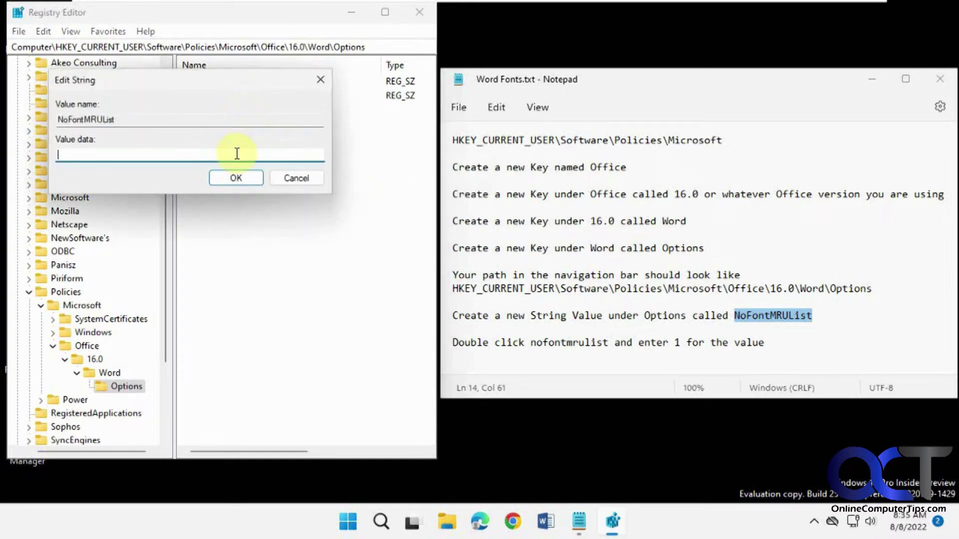
{"action": "type", "text": "1"}
{"action": "left_click", "coordinate": [242, 180]}
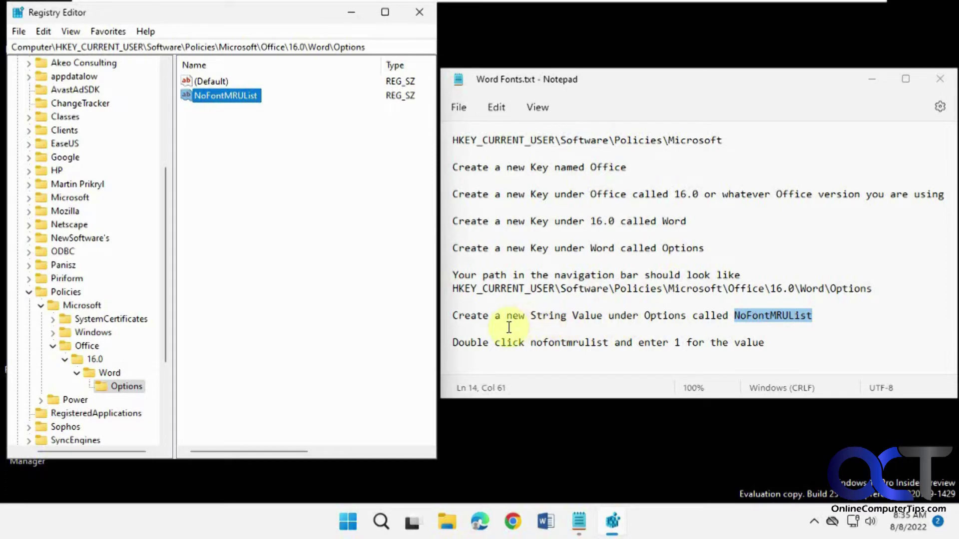
Step: Restart the Windows Explorer process twice from Task Manager, then minimize Task Manager
{"action": "right_click", "coordinate": [349, 522]}
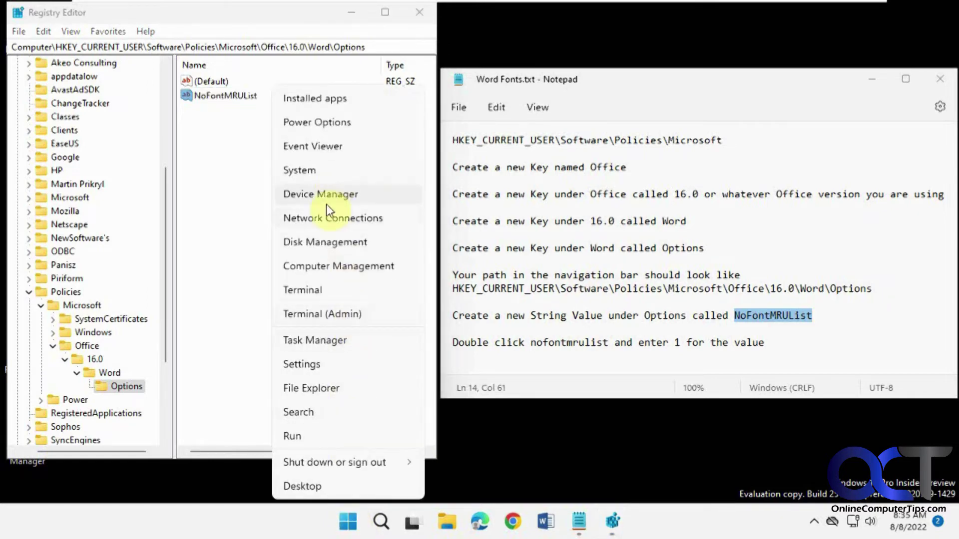
{"action": "left_click", "coordinate": [317, 340]}
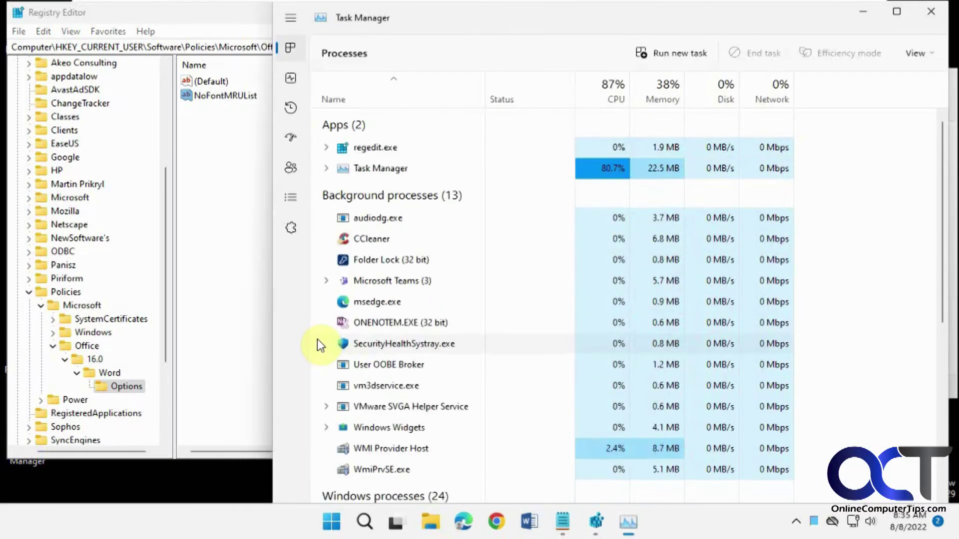
{"action": "scroll", "coordinate": [539, 310], "scroll_direction": "down", "scroll_amount": 15}
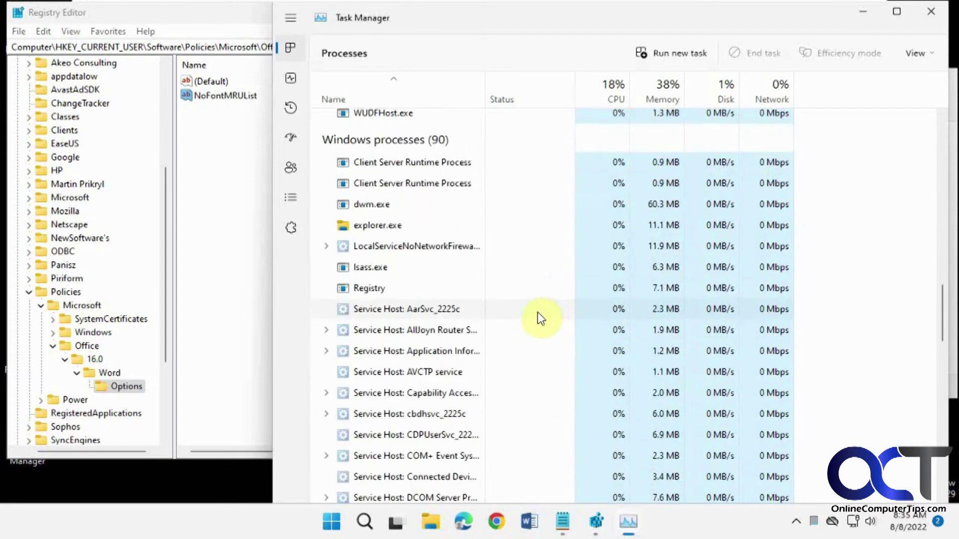
{"action": "scroll", "coordinate": [539, 318], "scroll_direction": "down", "scroll_amount": 20}
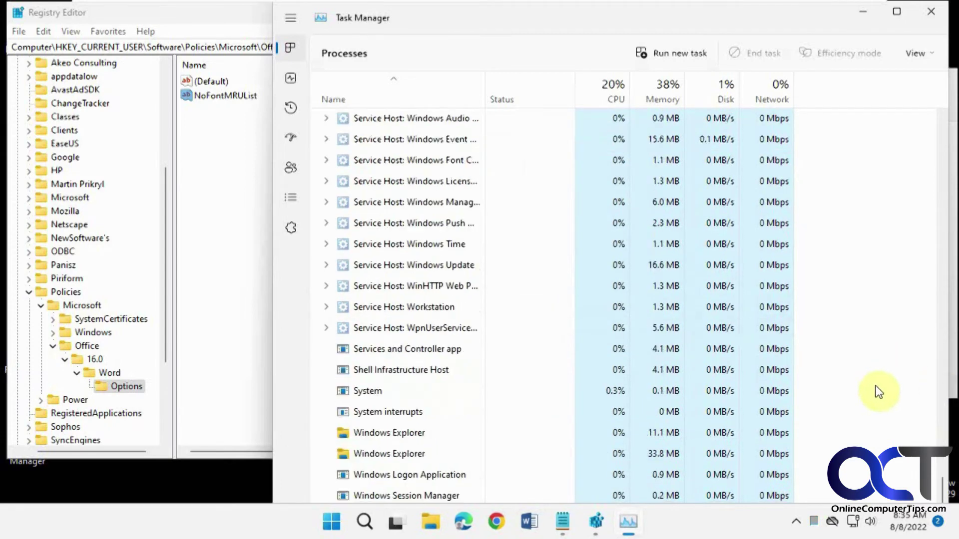
{"action": "right_click", "coordinate": [403, 438]}
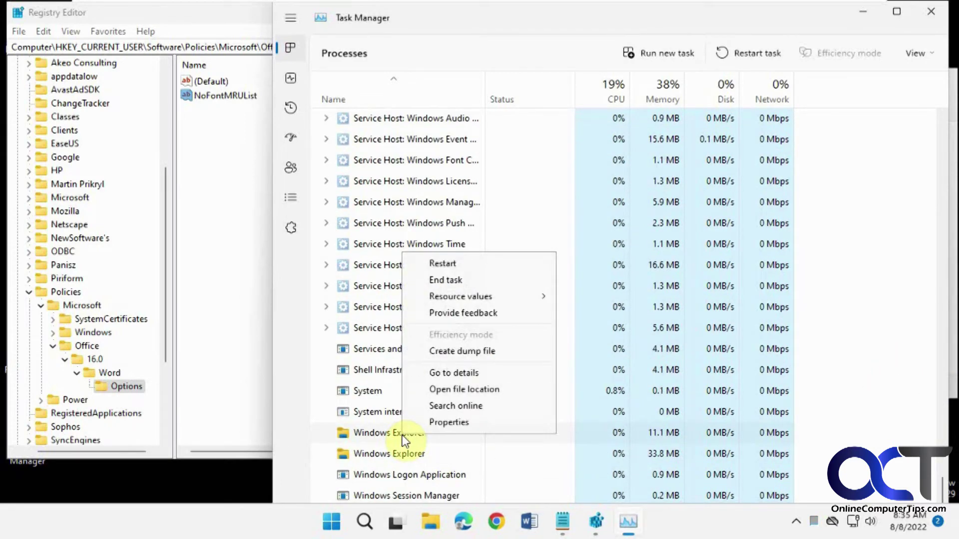
{"action": "left_click", "coordinate": [471, 265]}
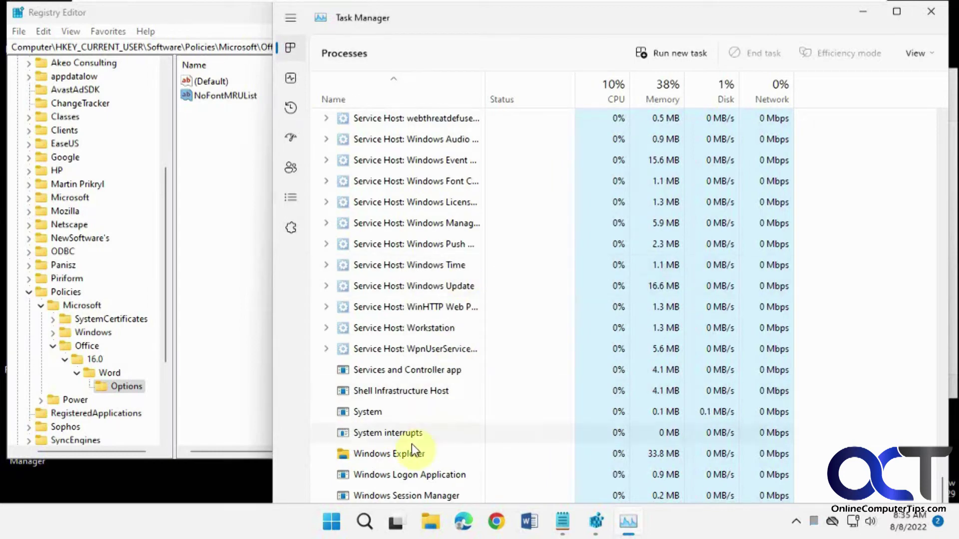
{"action": "right_click", "coordinate": [407, 454]}
{"action": "left_click", "coordinate": [460, 284]}
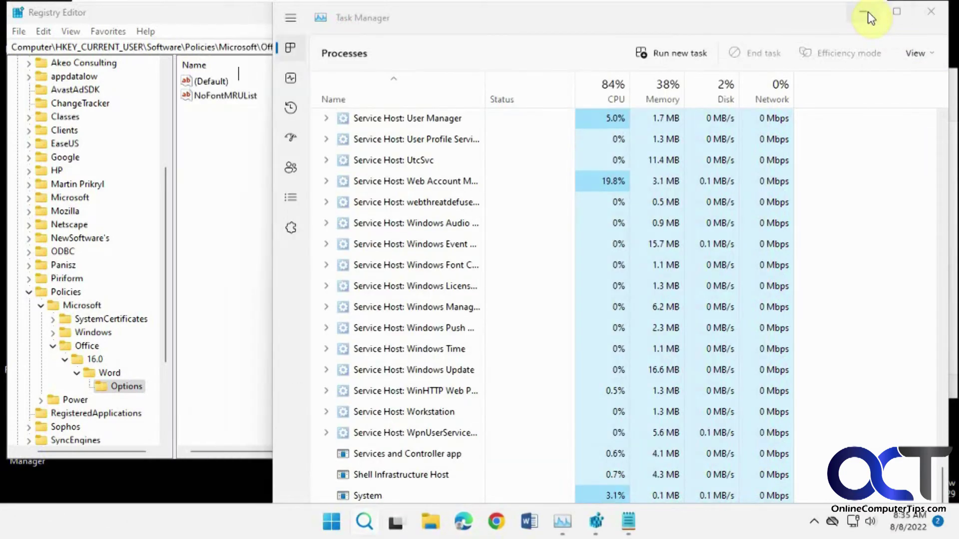
{"action": "left_click", "coordinate": [863, 11]}
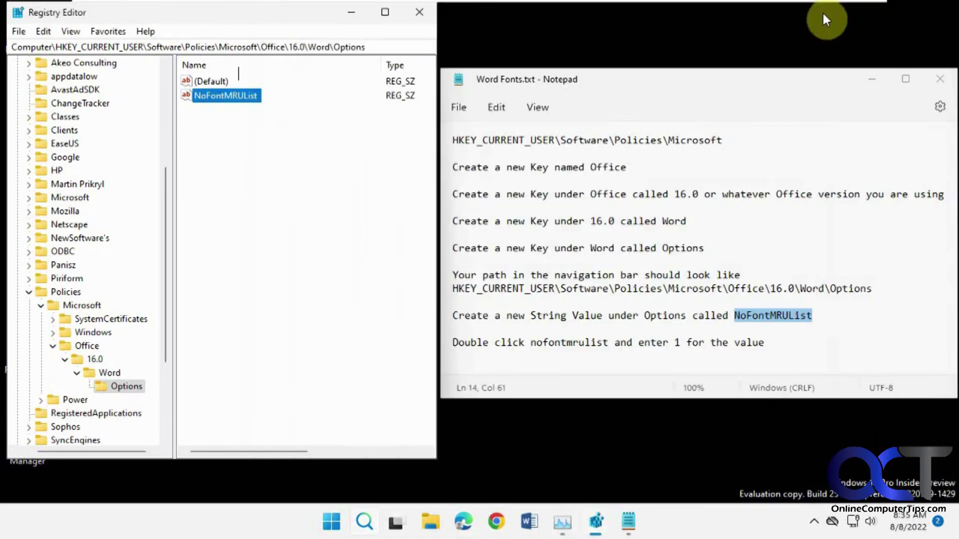
Step: Start a blank Word document, type 'text', and set it in Algerian
{"action": "left_click", "coordinate": [533, 522]}
{"action": "left_click", "coordinate": [434, 213]}
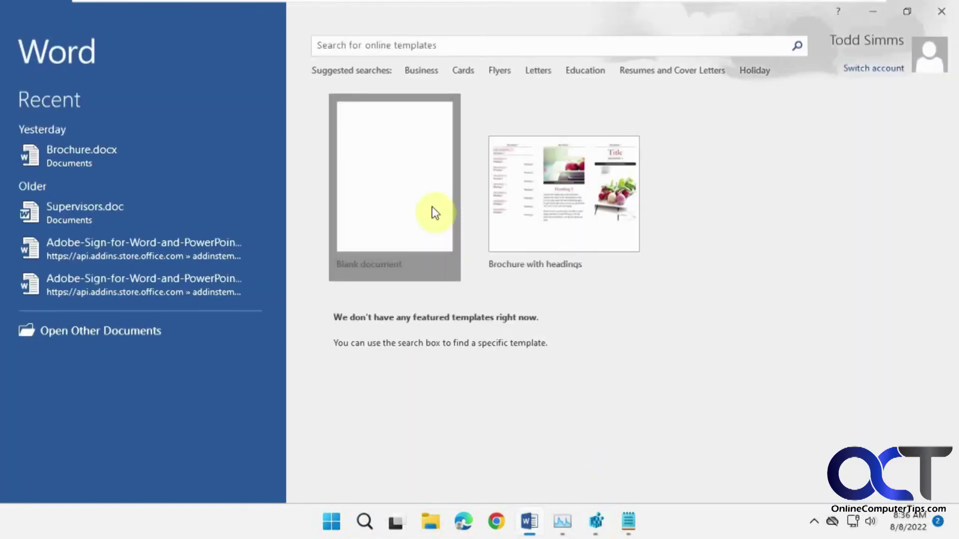
{"action": "type", "text": "text"}
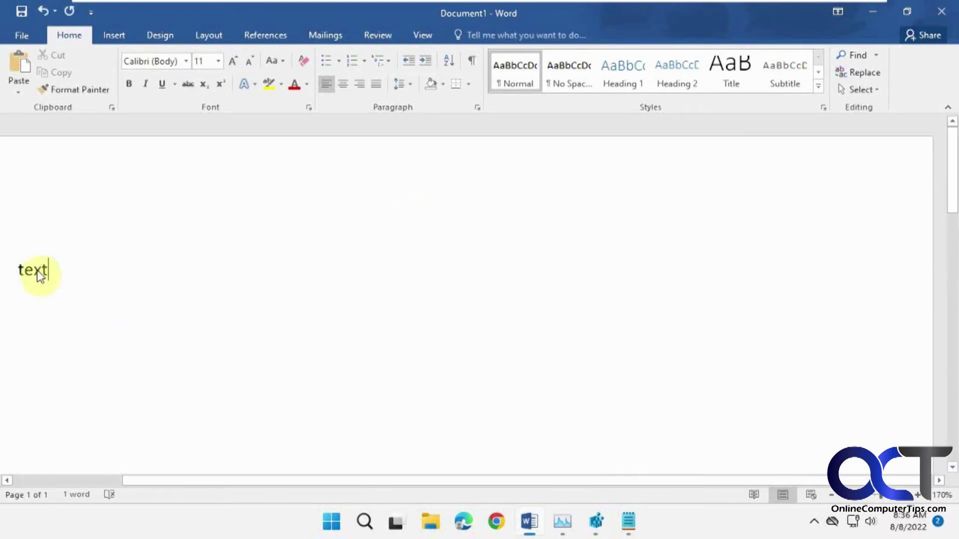
{"action": "double_click", "coordinate": [37, 271]}
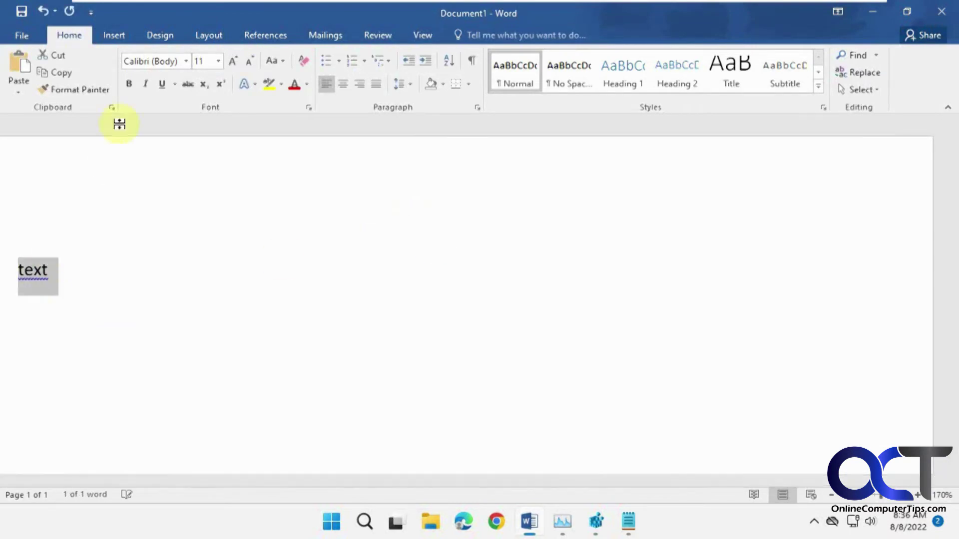
{"action": "left_click", "coordinate": [186, 62]}
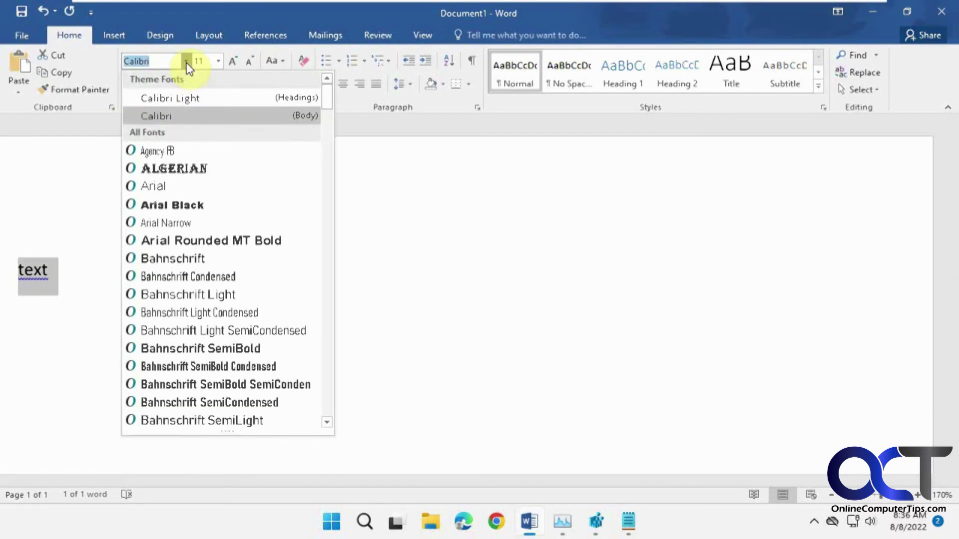
{"action": "left_click", "coordinate": [179, 169]}
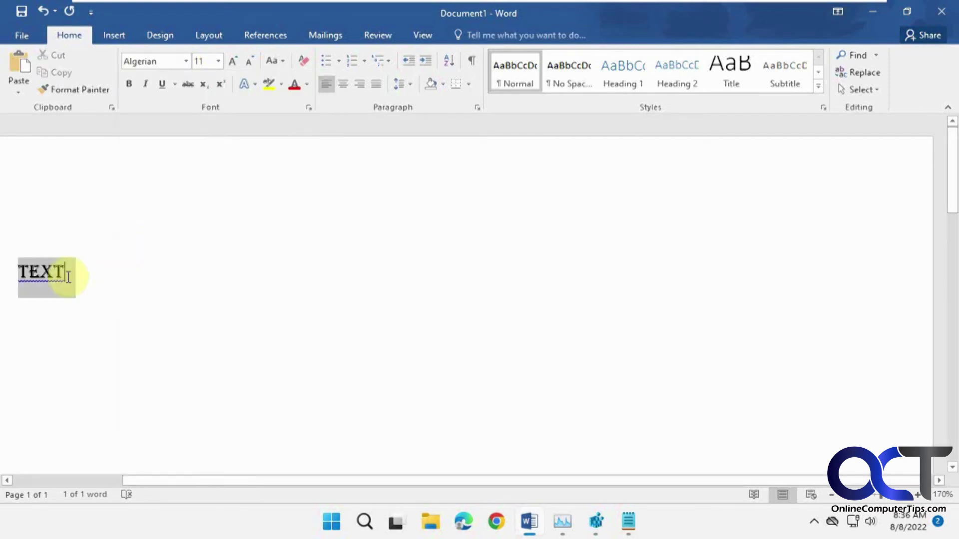
Step: Restyle the word in Bahnschrift Condensed, then Bahnschrift SemiBold
{"action": "left_click", "coordinate": [68, 278]}
{"action": "double_click", "coordinate": [47, 272]}
{"action": "left_click", "coordinate": [185, 61]}
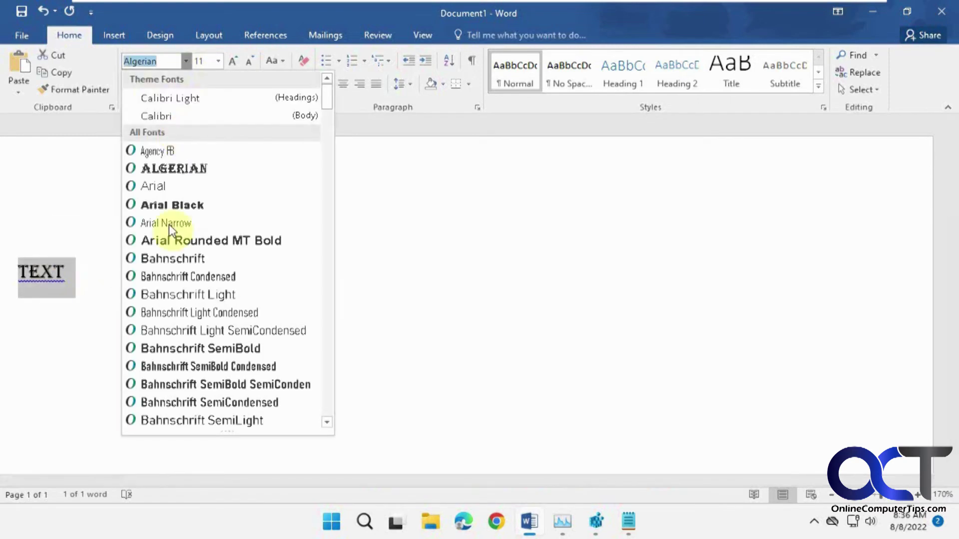
{"action": "left_click", "coordinate": [165, 276]}
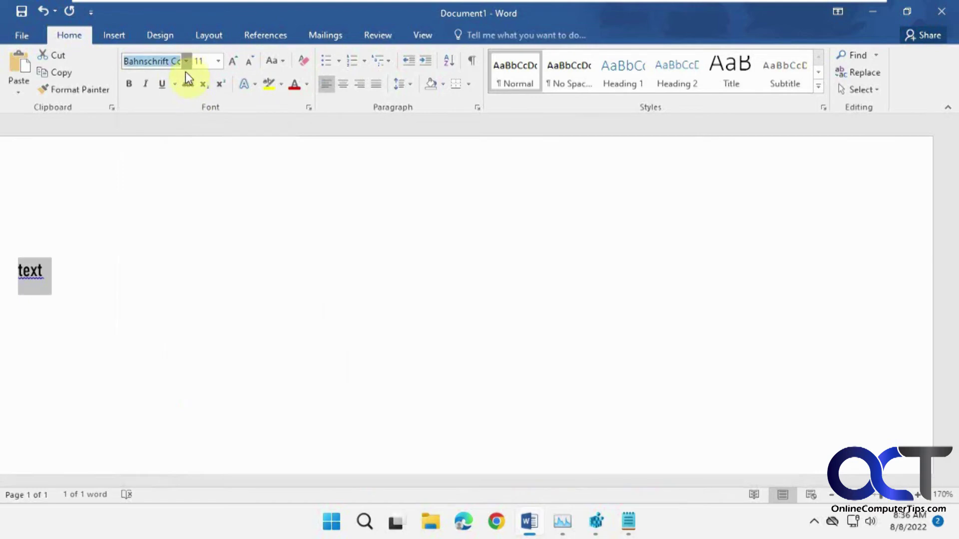
{"action": "left_click", "coordinate": [186, 62]}
{"action": "left_click", "coordinate": [185, 385]}
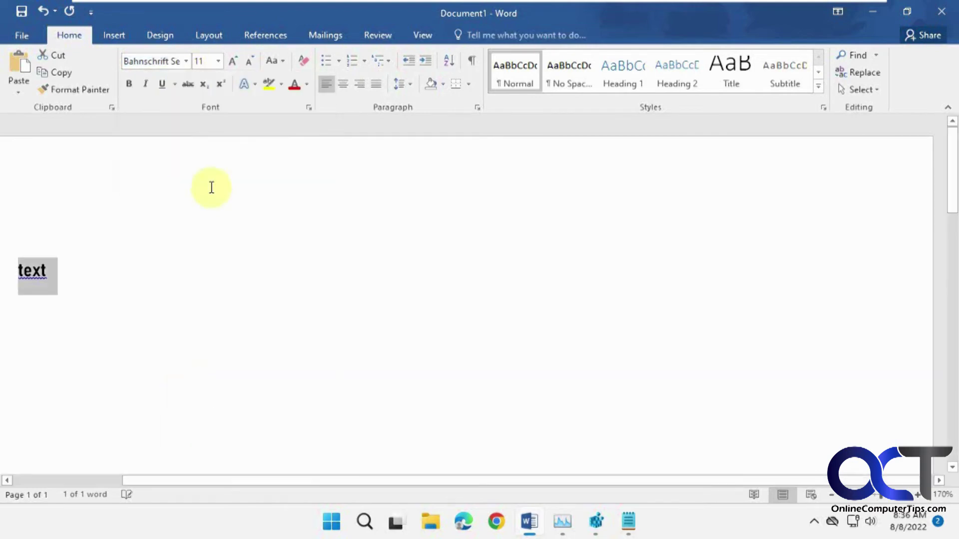
Step: Confirm the font list shows no recently used fonts, then minimize Word
{"action": "left_click", "coordinate": [211, 187]}
{"action": "left_click", "coordinate": [186, 62]}
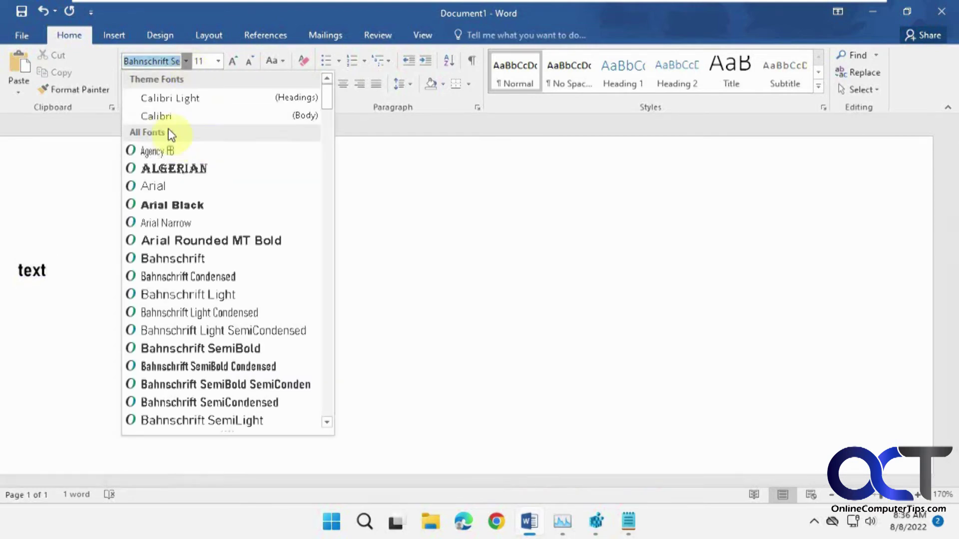
{"action": "left_click", "coordinate": [368, 208]}
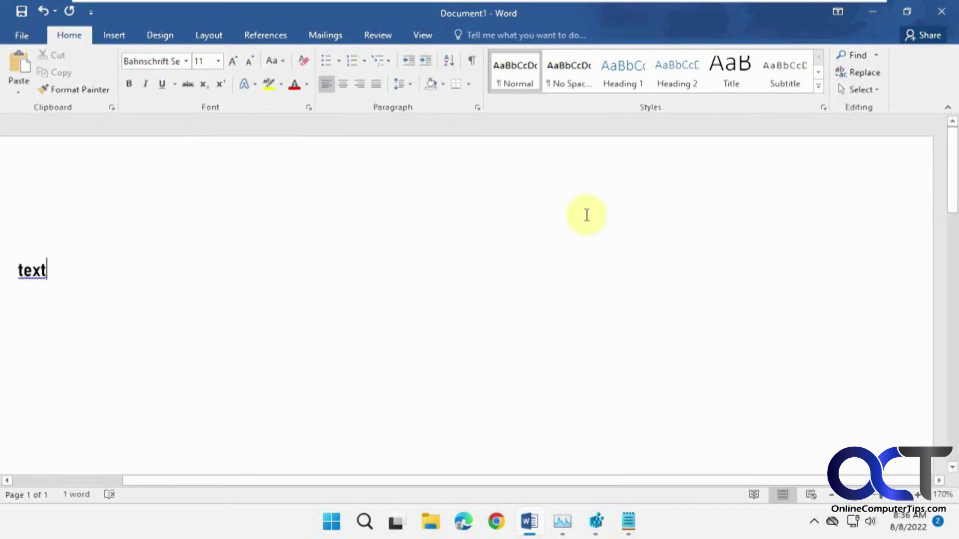
{"action": "left_click", "coordinate": [876, 9]}
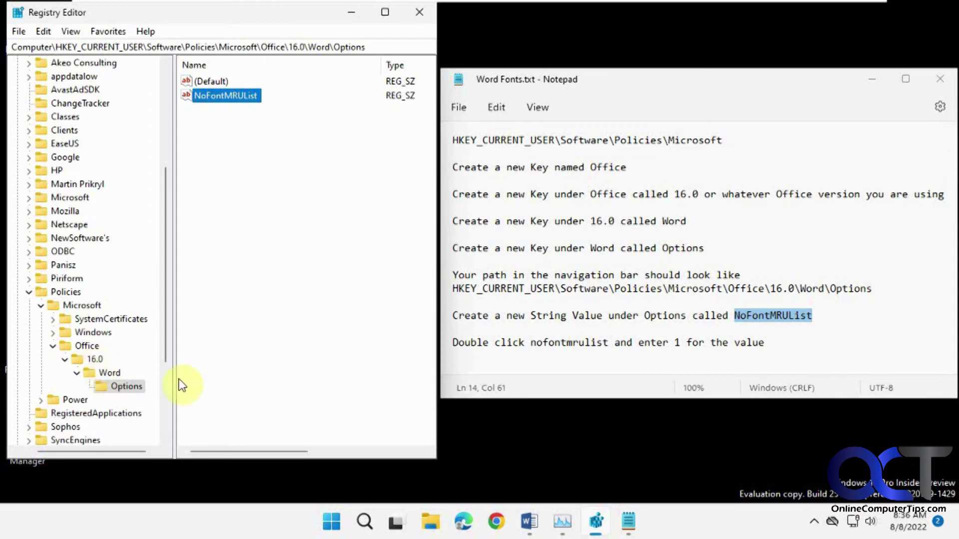
{"action": "double_click", "coordinate": [223, 97]}
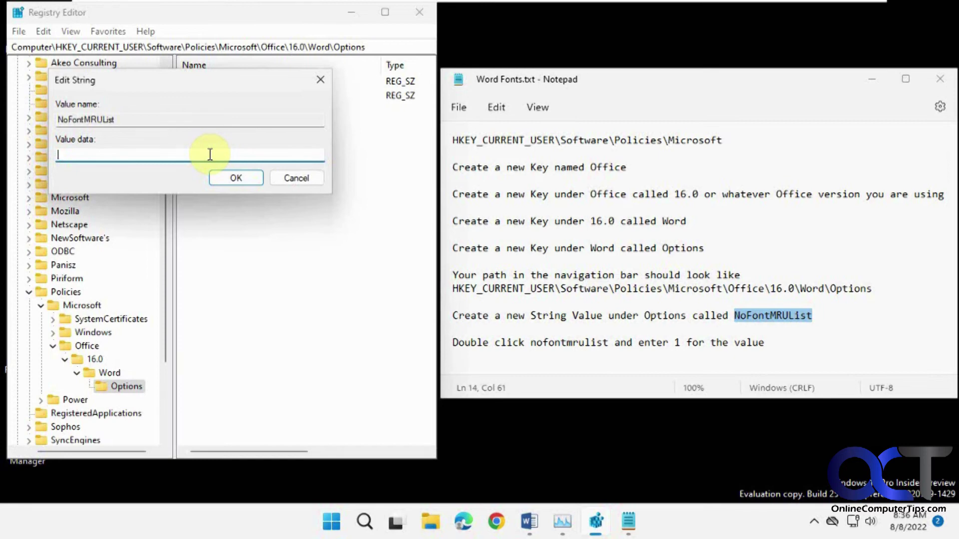
{"action": "left_click", "coordinate": [235, 176]}
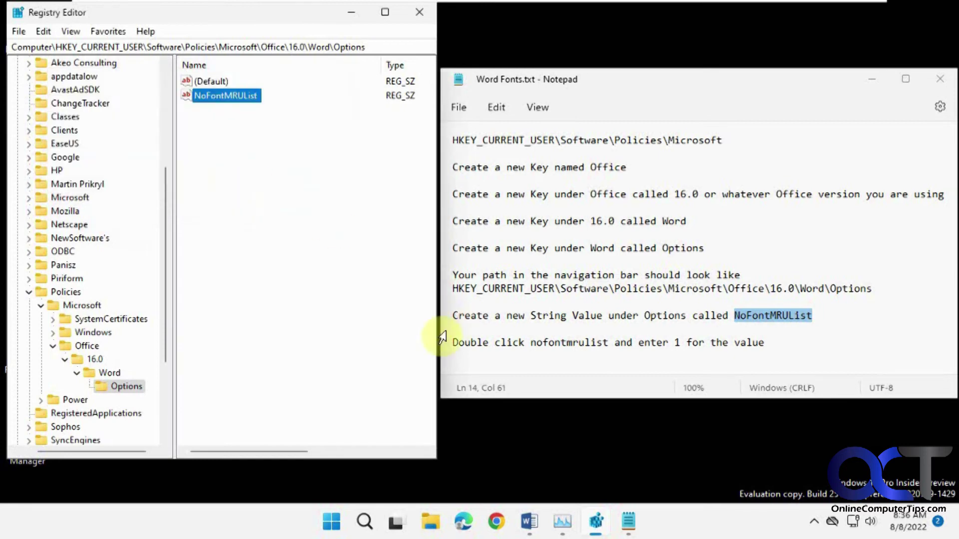
{"action": "right_click", "coordinate": [330, 531]}
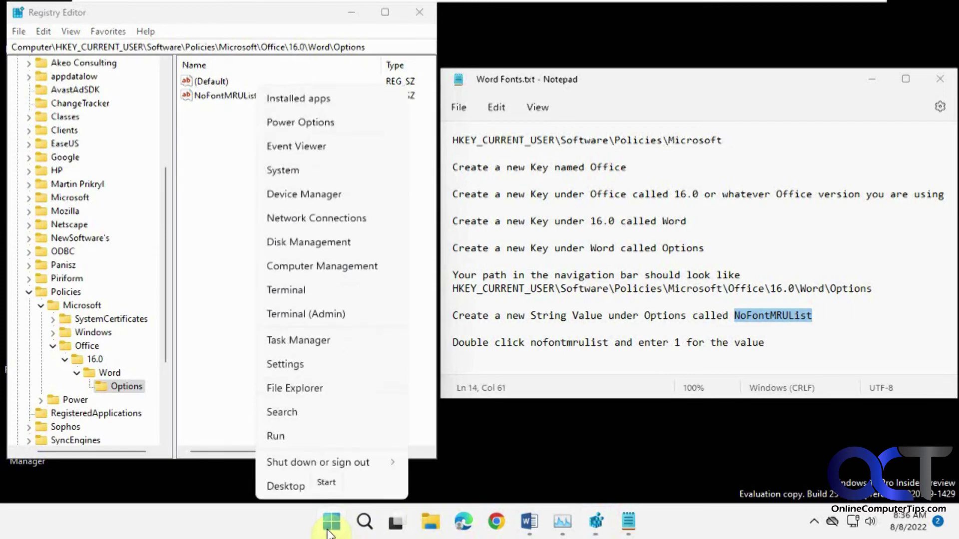
Step: Close all Word windows from the taskbar without saving the document
{"action": "left_click", "coordinate": [530, 528]}
{"action": "right_click", "coordinate": [530, 528]}
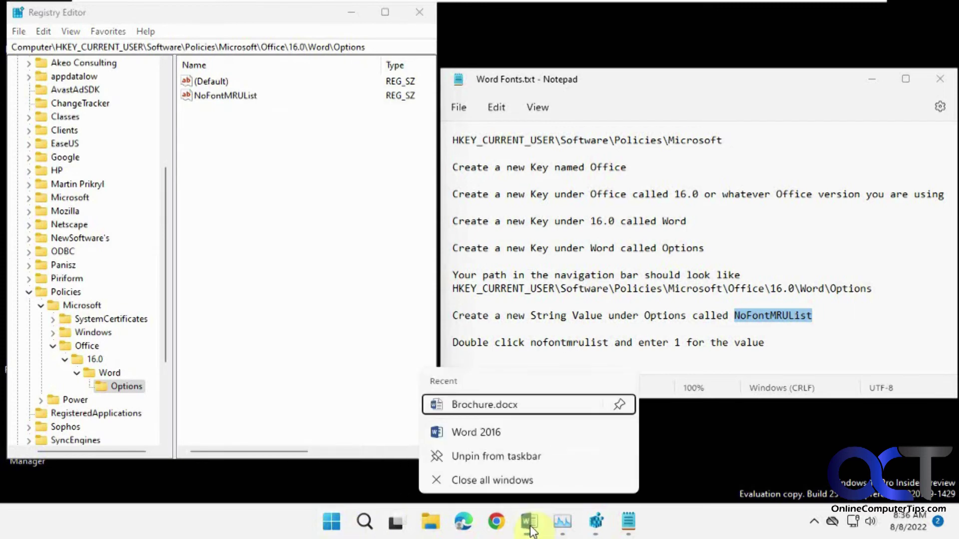
{"action": "left_click", "coordinate": [524, 480]}
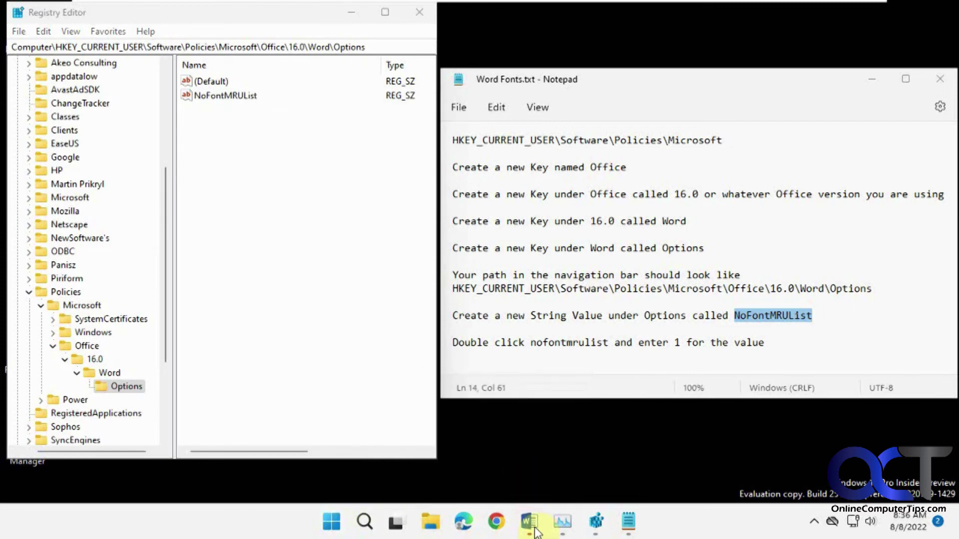
{"action": "left_click", "coordinate": [489, 288]}
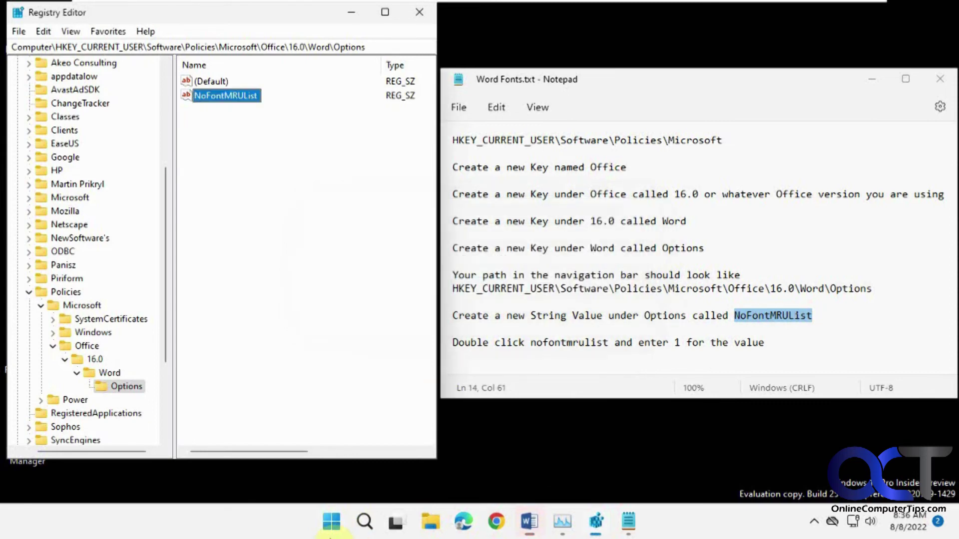
Step: Restart Windows Explorer from Task Manager, then relaunch Word
{"action": "right_click", "coordinate": [333, 522]}
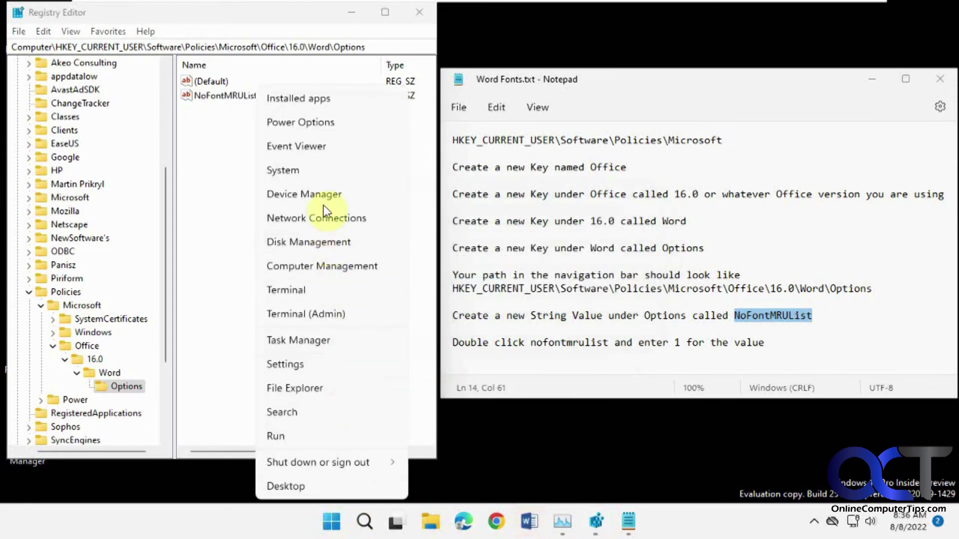
{"action": "left_click", "coordinate": [315, 340]}
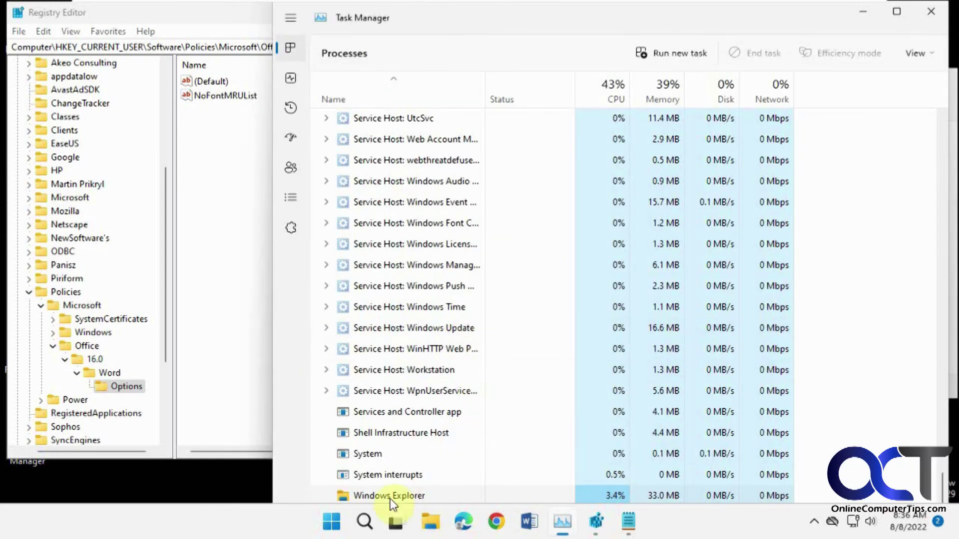
{"action": "right_click", "coordinate": [390, 497]}
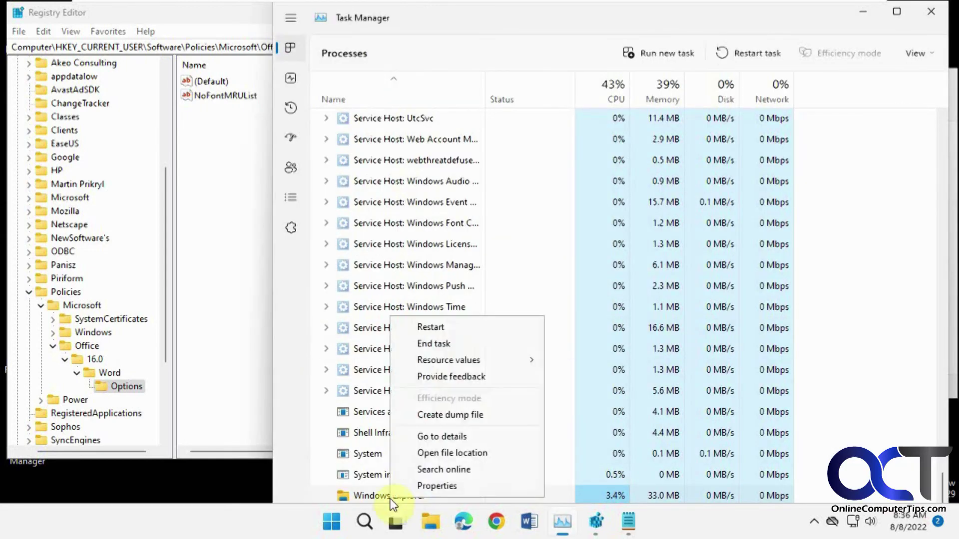
{"action": "left_click", "coordinate": [449, 327]}
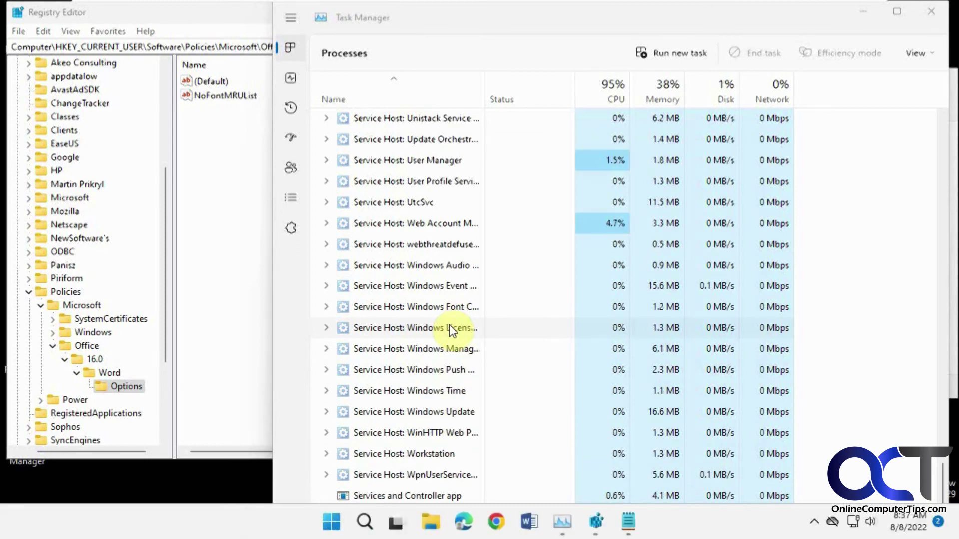
{"action": "left_click", "coordinate": [529, 523]}
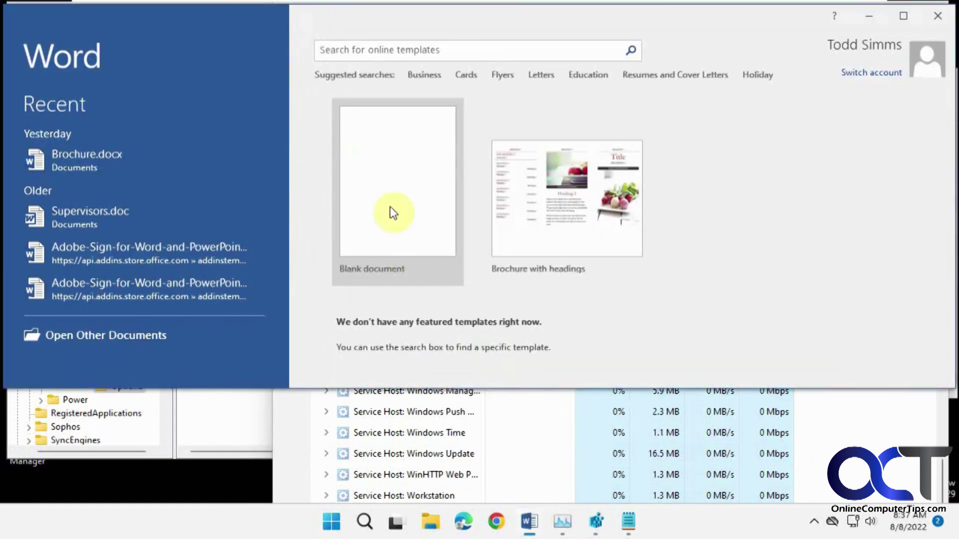
Step: Start a blank Word document, then type and select the word 'text'
{"action": "left_click", "coordinate": [389, 209]}
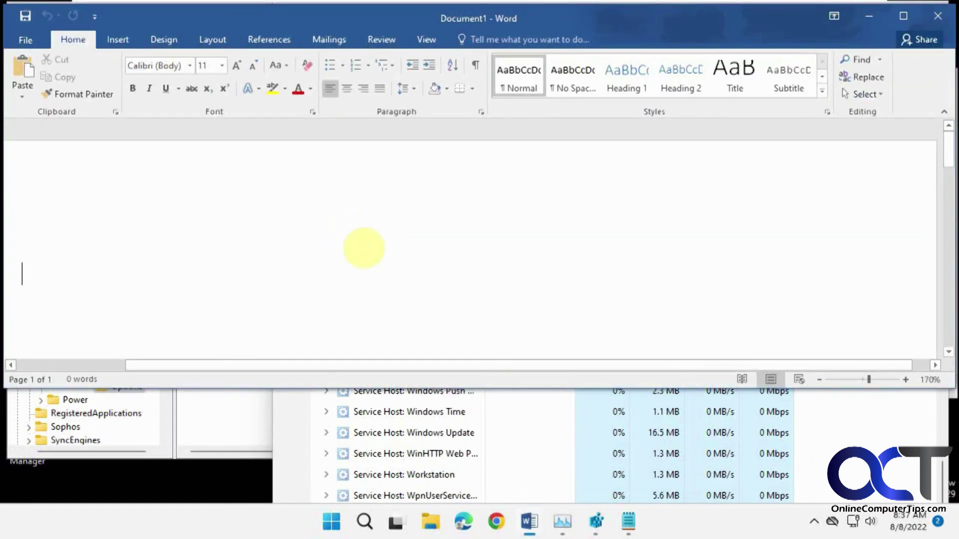
{"action": "type", "text": "text"}
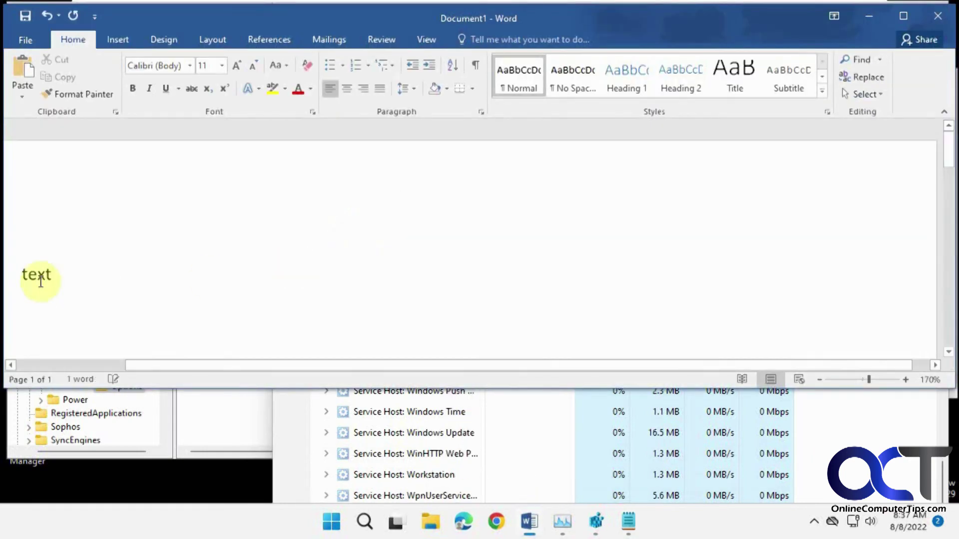
{"action": "double_click", "coordinate": [41, 281]}
Step: Set 'text' to Arial Narrow, confirm it under Recently Used Fonts, then return to Registry Editor
{"action": "left_click", "coordinate": [189, 66]}
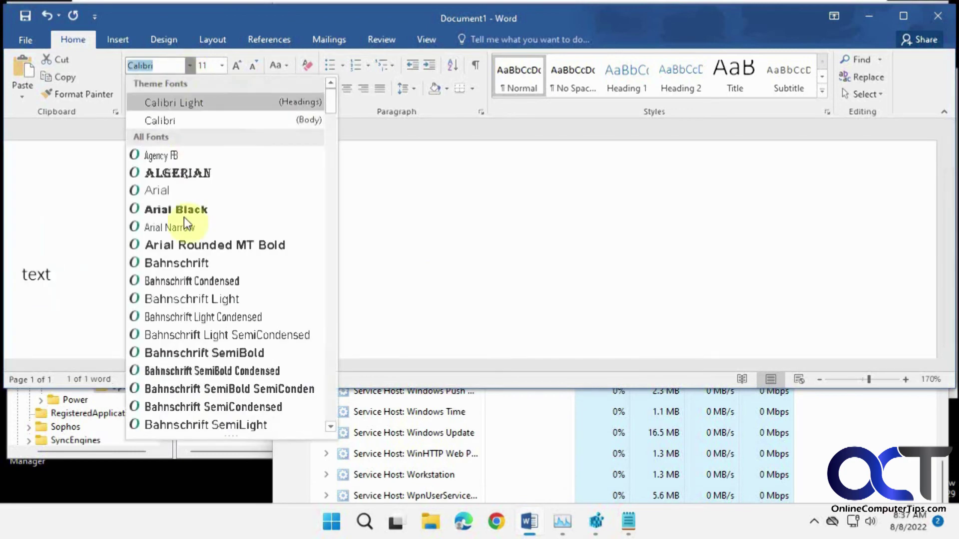
{"action": "left_click", "coordinate": [184, 230]}
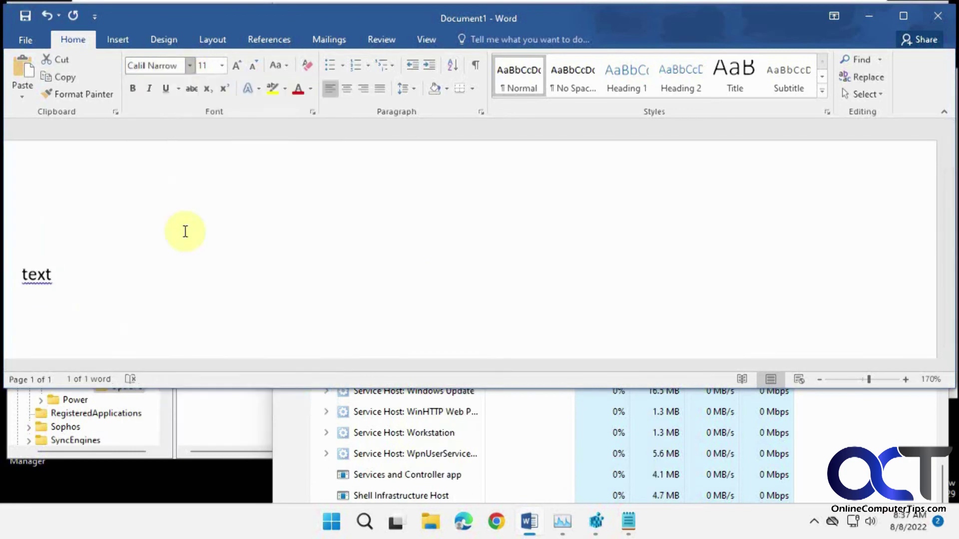
{"action": "left_click", "coordinate": [189, 65]}
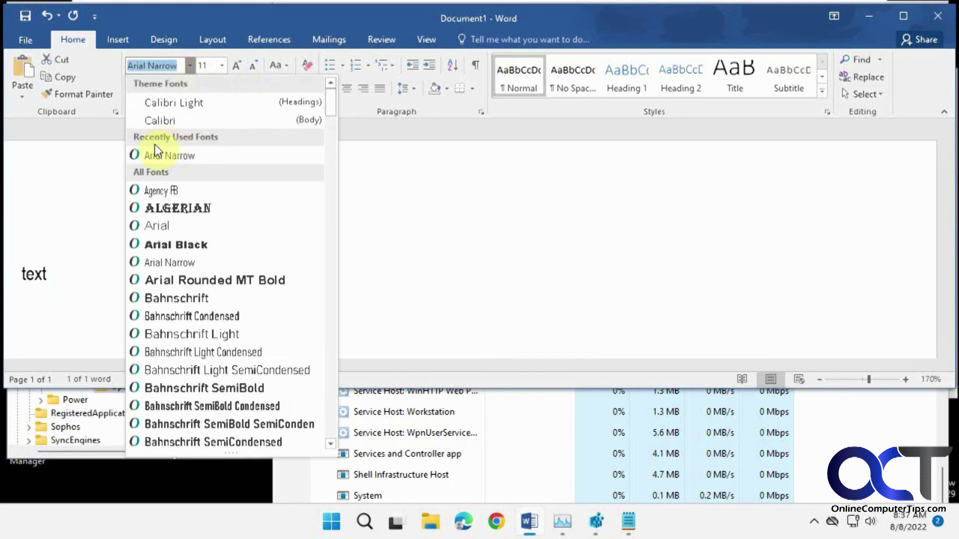
{"action": "left_click", "coordinate": [601, 529]}
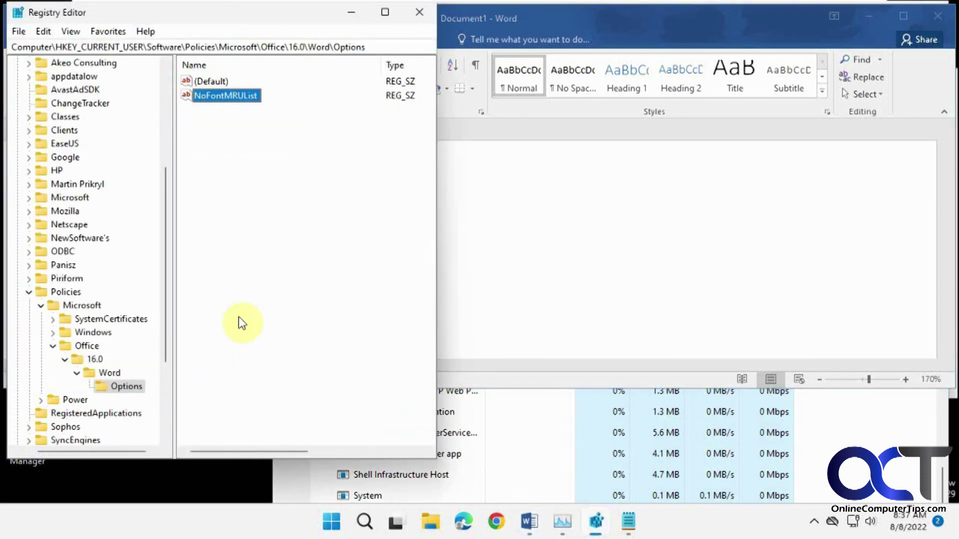
Step: Confirm NoFontMRUList's value data is empty, then bring the Word Fonts.txt notes forward
{"action": "double_click", "coordinate": [225, 98]}
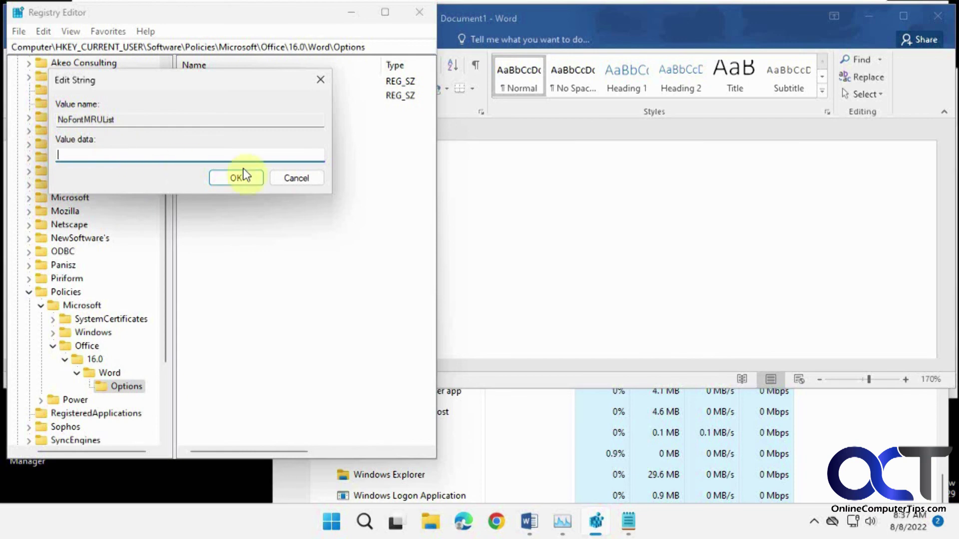
{"action": "left_click", "coordinate": [294, 178]}
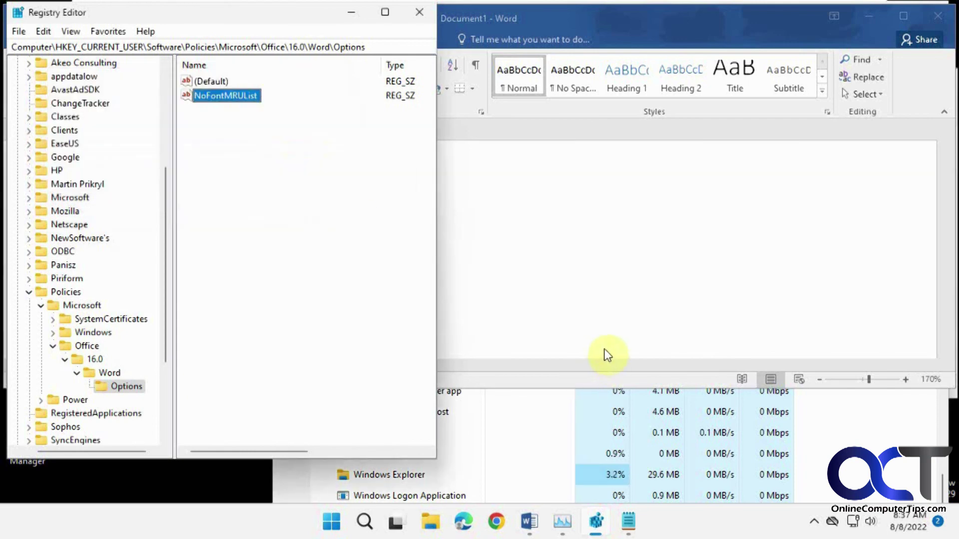
{"action": "left_click", "coordinate": [628, 521]}
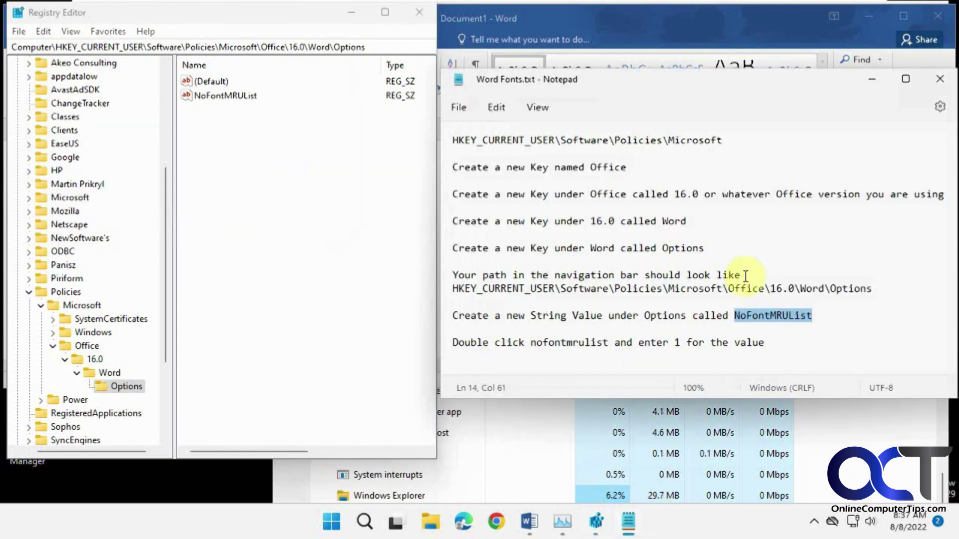